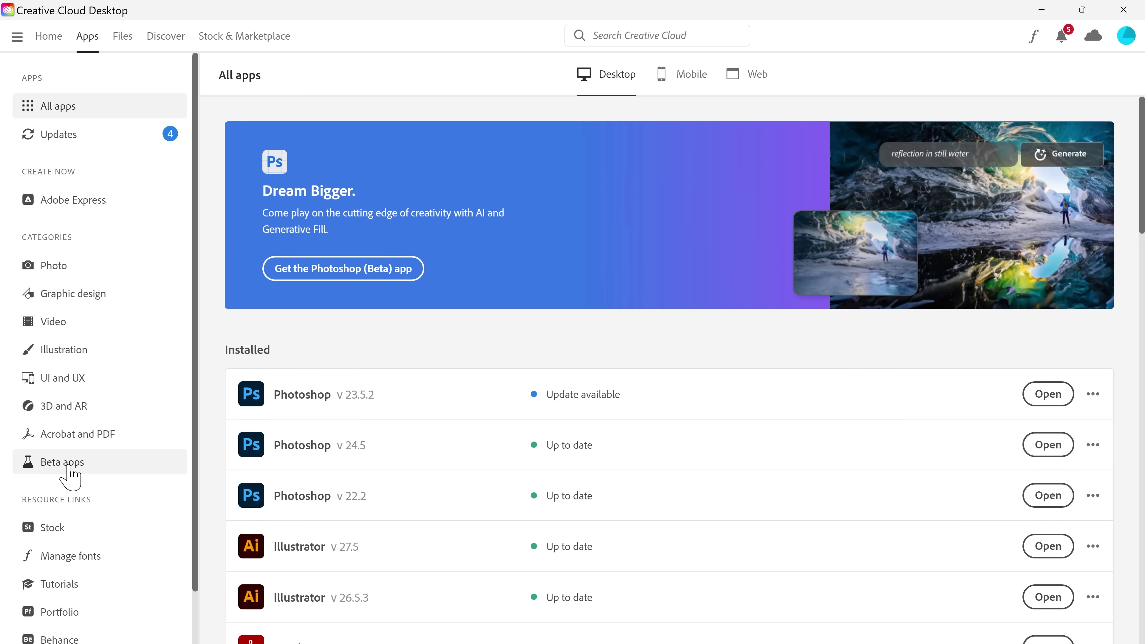
Show Creative Cloud's beta apps and open Example 1 - Demo.psd in Photoshop (Beta)
left_click(70, 471)
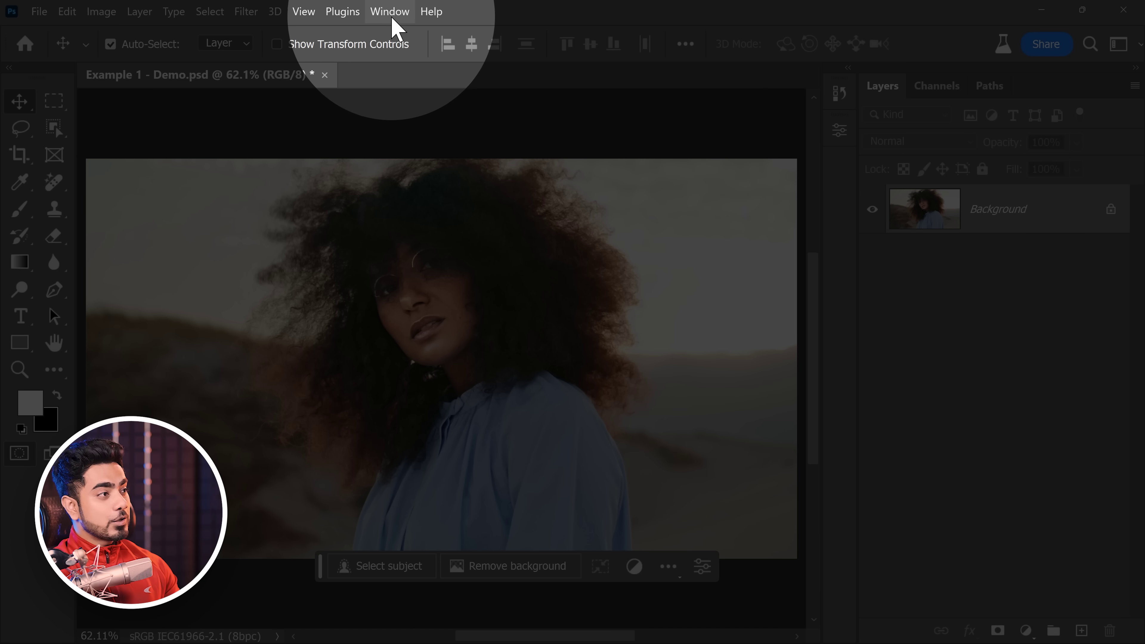
Enable the Contextual Task Bar and remove the portrait's background
left_click(389, 11)
mouse_move(430, 638)
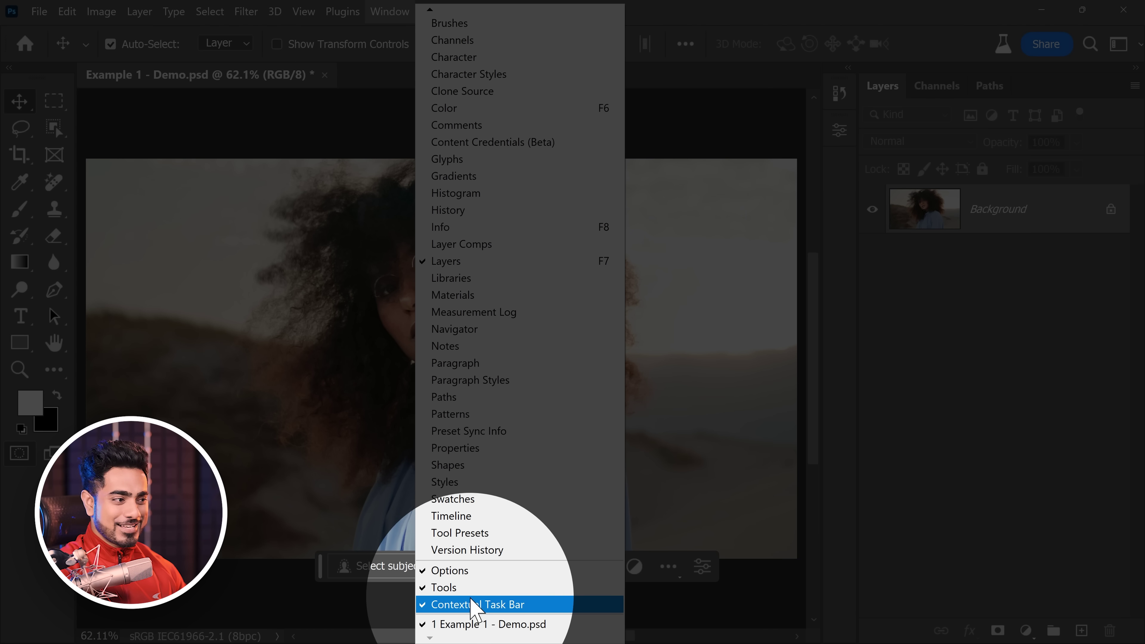
left_click(300, 575)
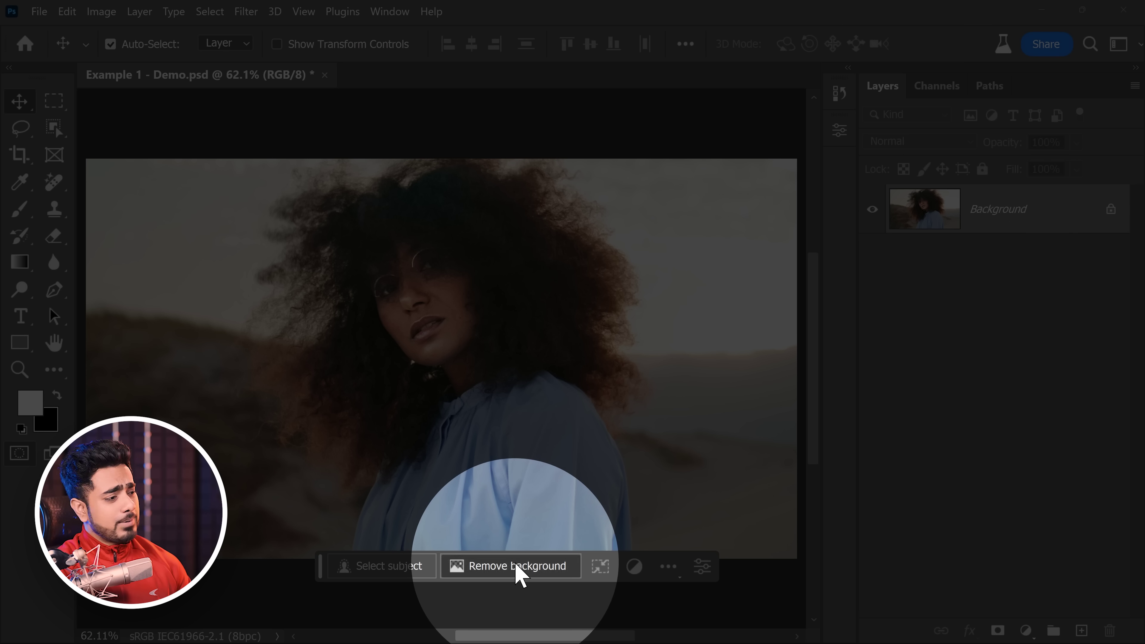
left_click(518, 569)
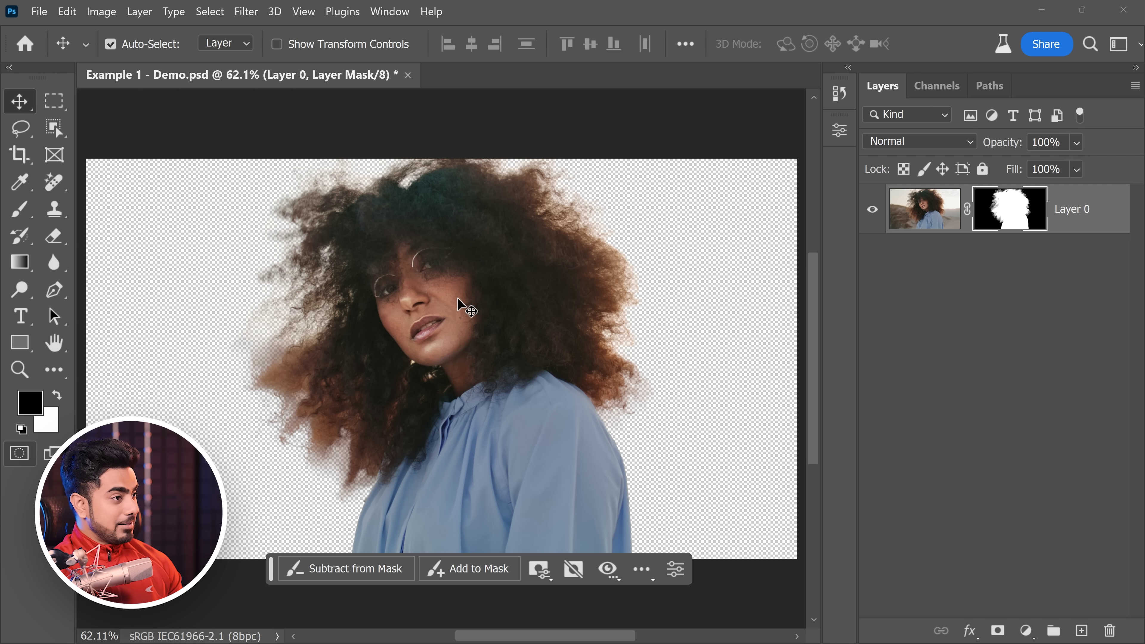
Zoom into the hair edges, toggle the layer mask off and on, then zoom out
left_click_drag(305, 409, 327, 358)
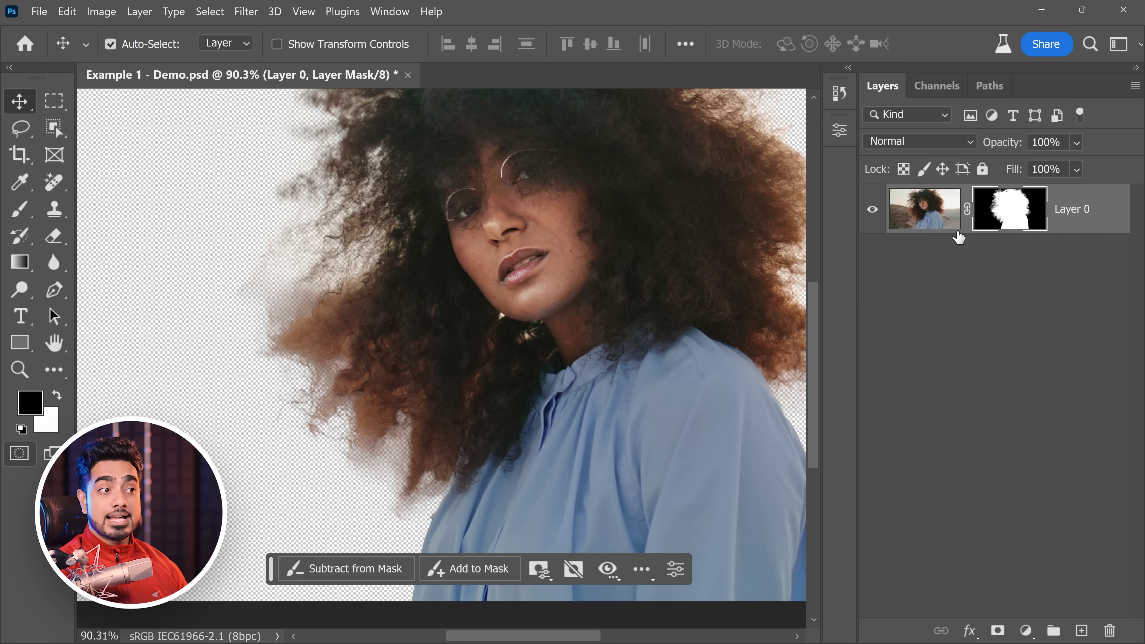
left_click(1018, 218, "shift")
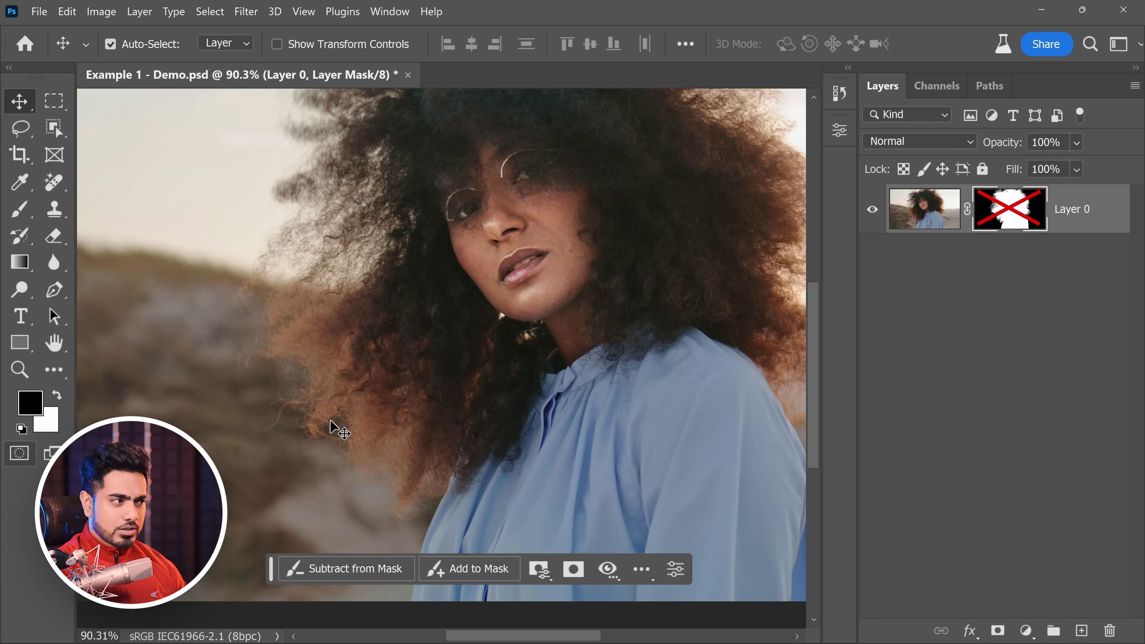
left_click(1014, 217, "shift")
left_click_drag(702, 287, 516, 325)
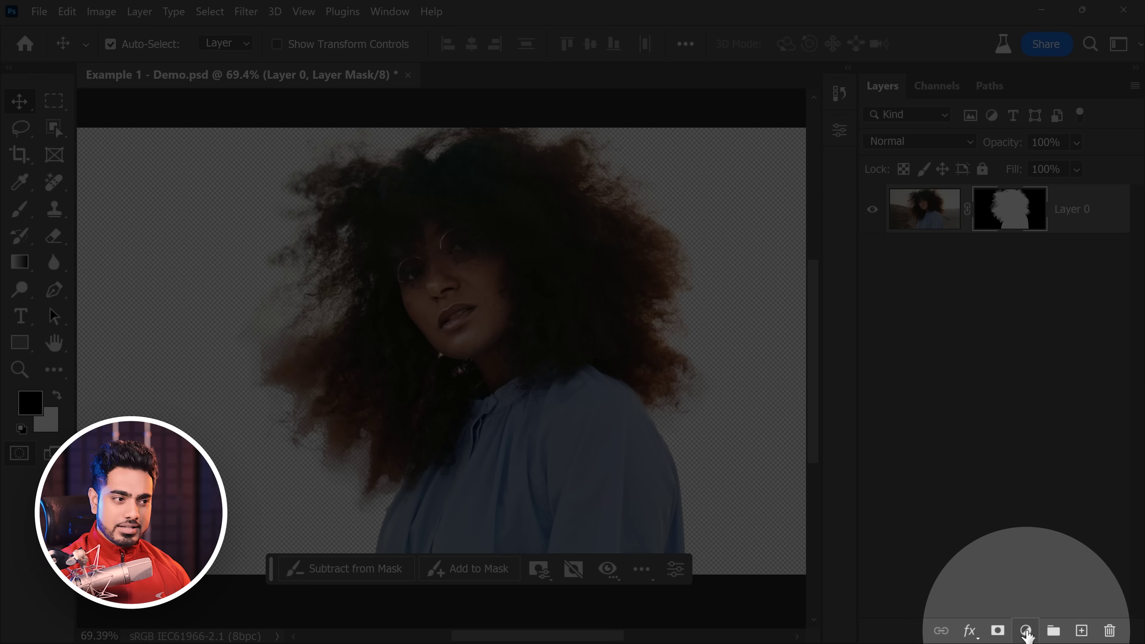
Add a white Solid Color fill beneath Layer 0 and reselect Layer 0
left_click(1025, 630)
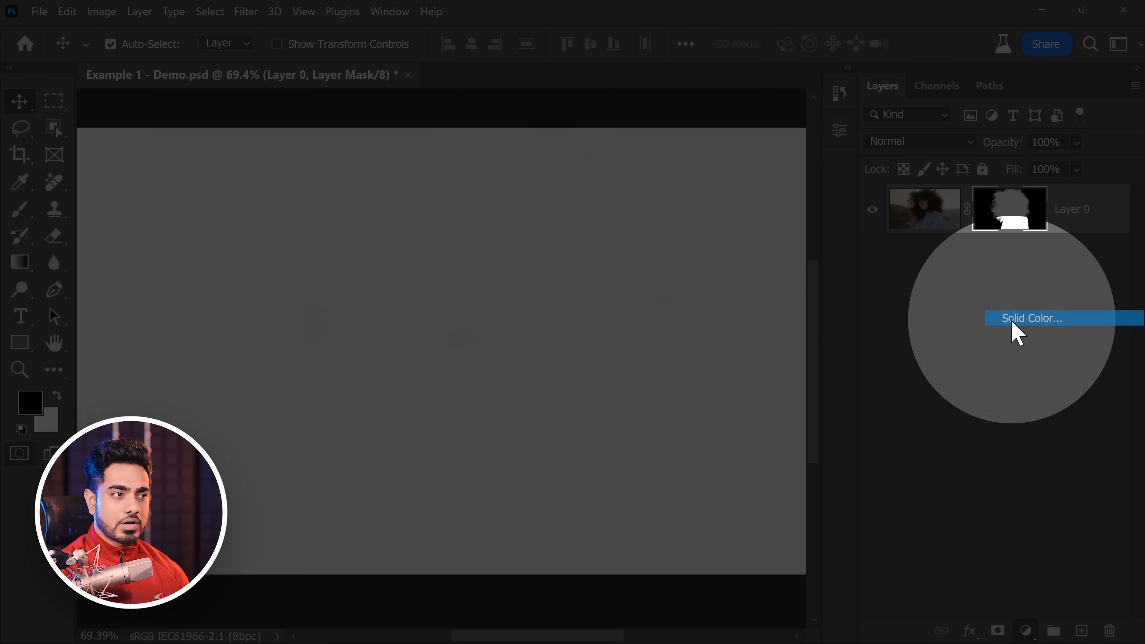
left_click(1013, 322)
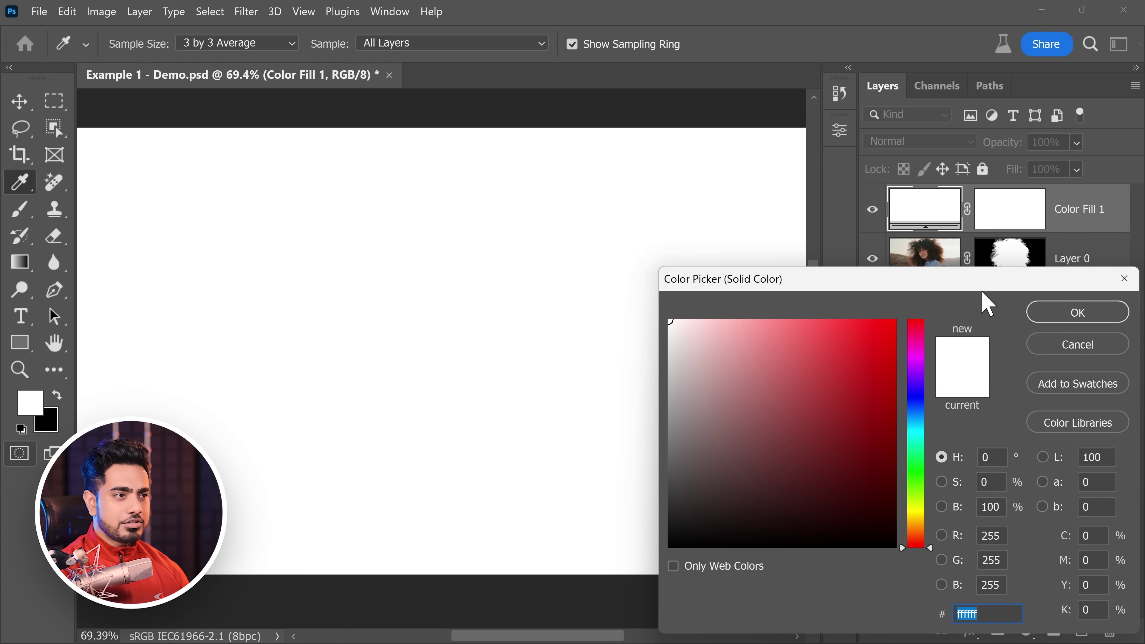
left_click(1077, 312)
key("v")
left_click_drag(1077, 212, 1066, 343)
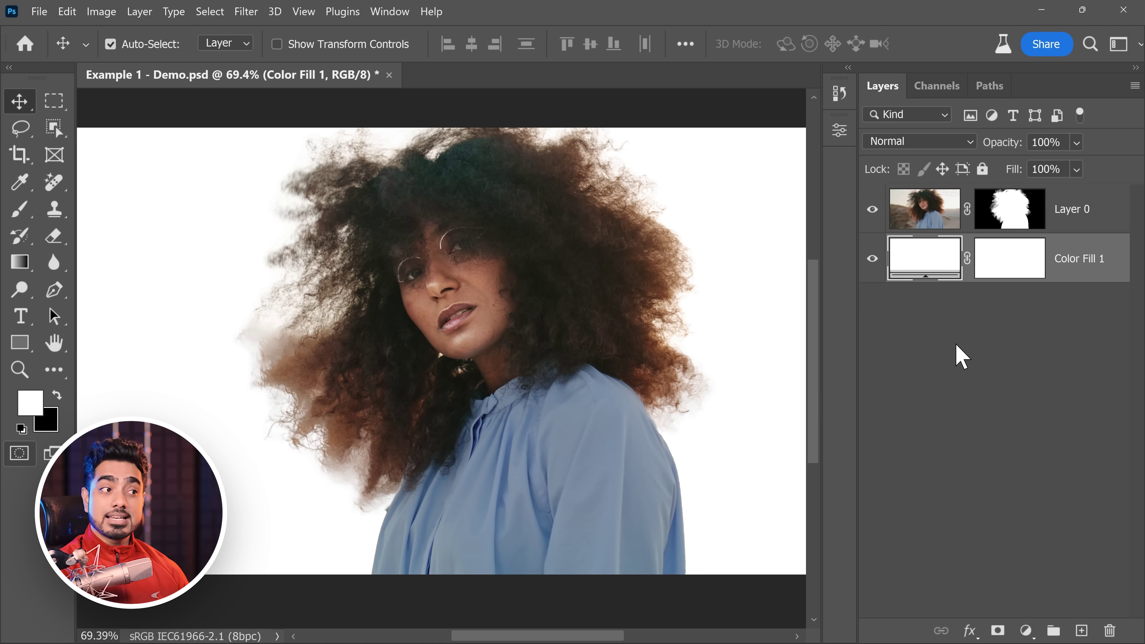
left_click(1073, 223)
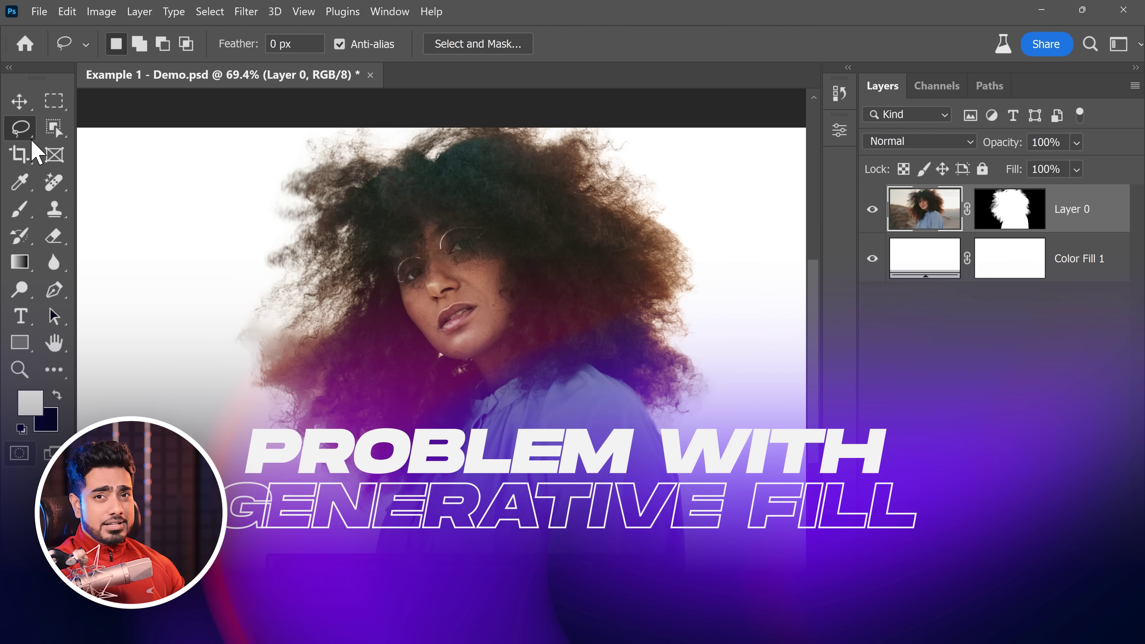
Lasso the left hair edge, run Generative Fill with no prompt, and preview variations two and three
left_click_drag(329, 337, 332, 311)
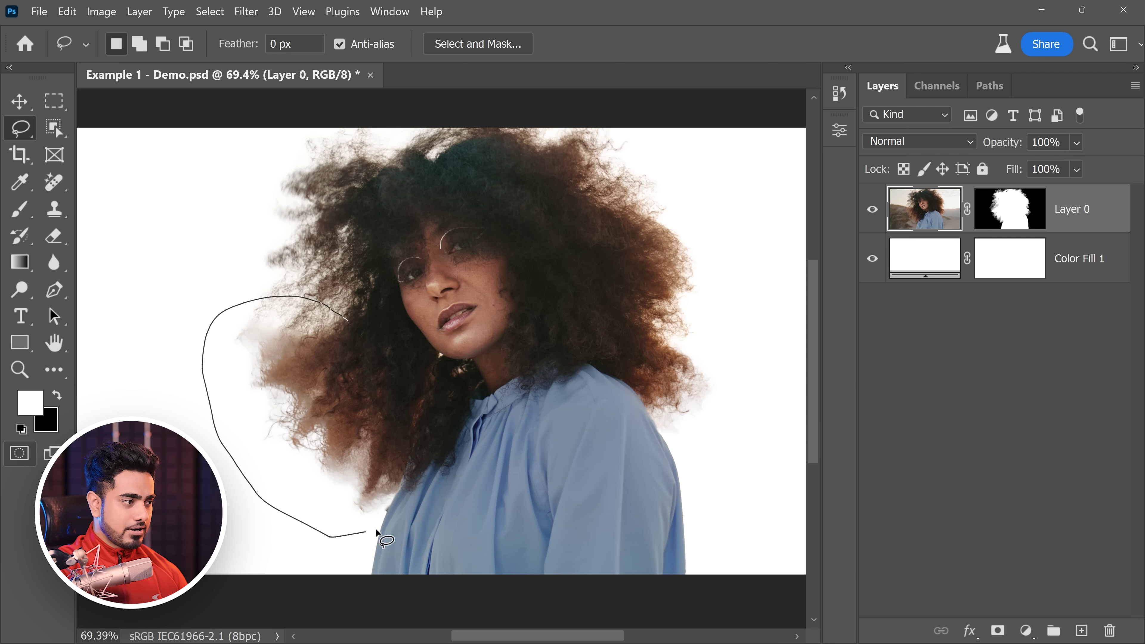
left_click_drag(389, 361, 387, 360)
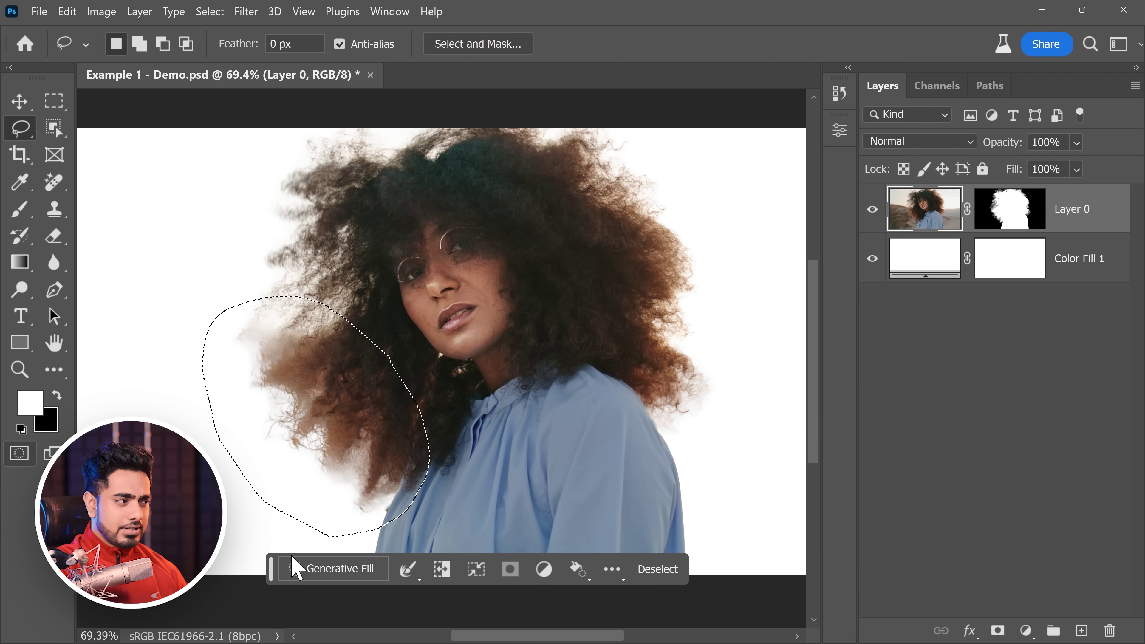
left_click(329, 566)
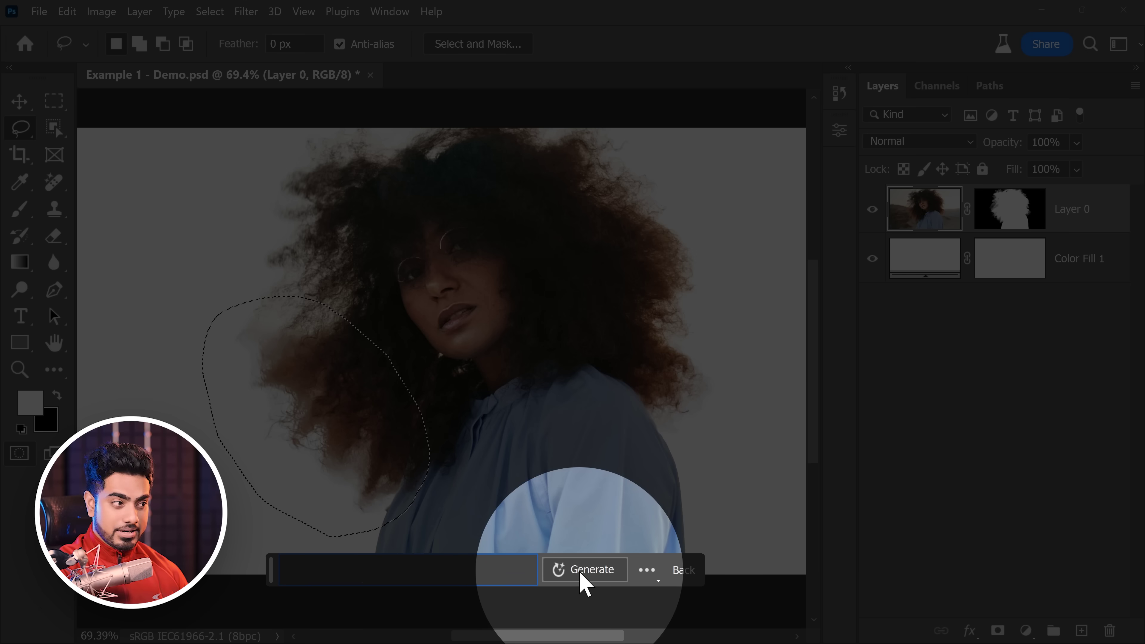
left_click(581, 570)
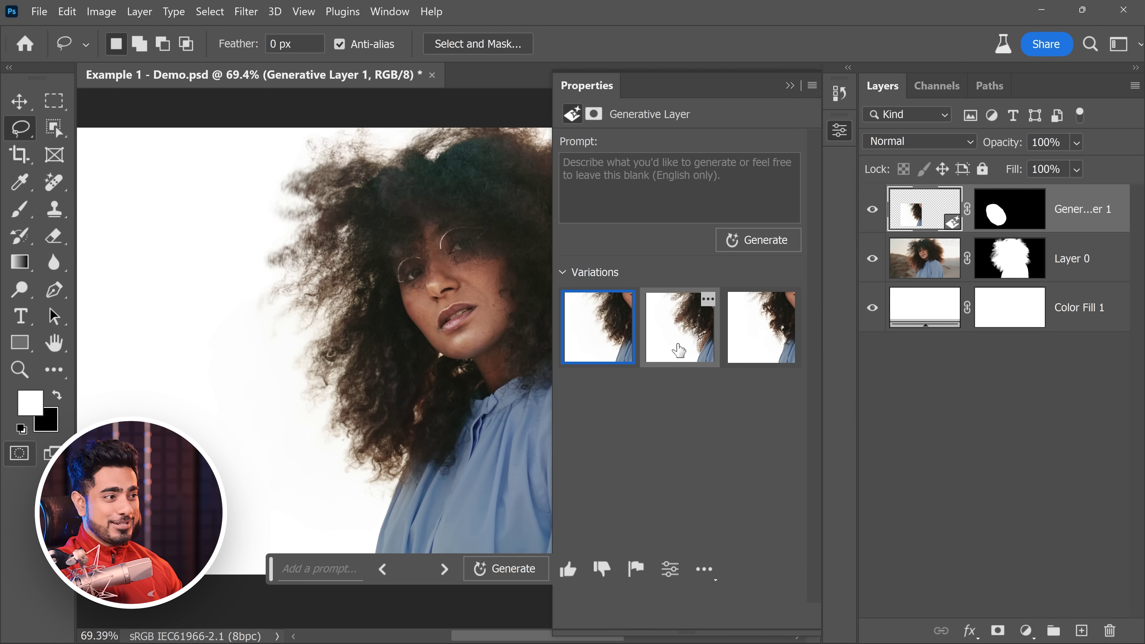
left_click(686, 341)
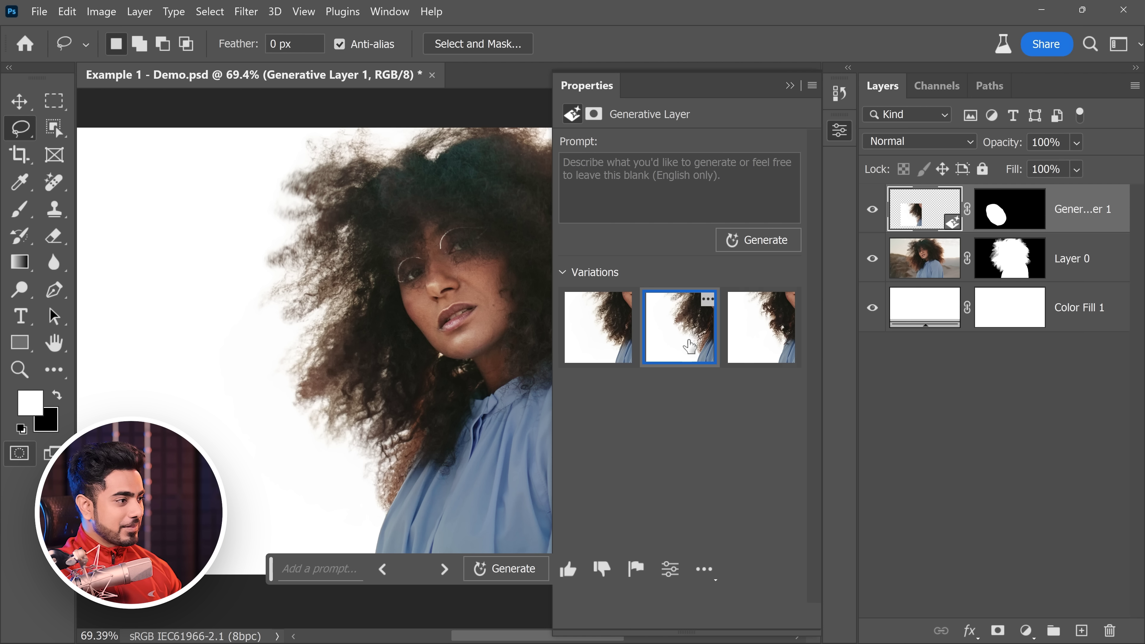
left_click(754, 343)
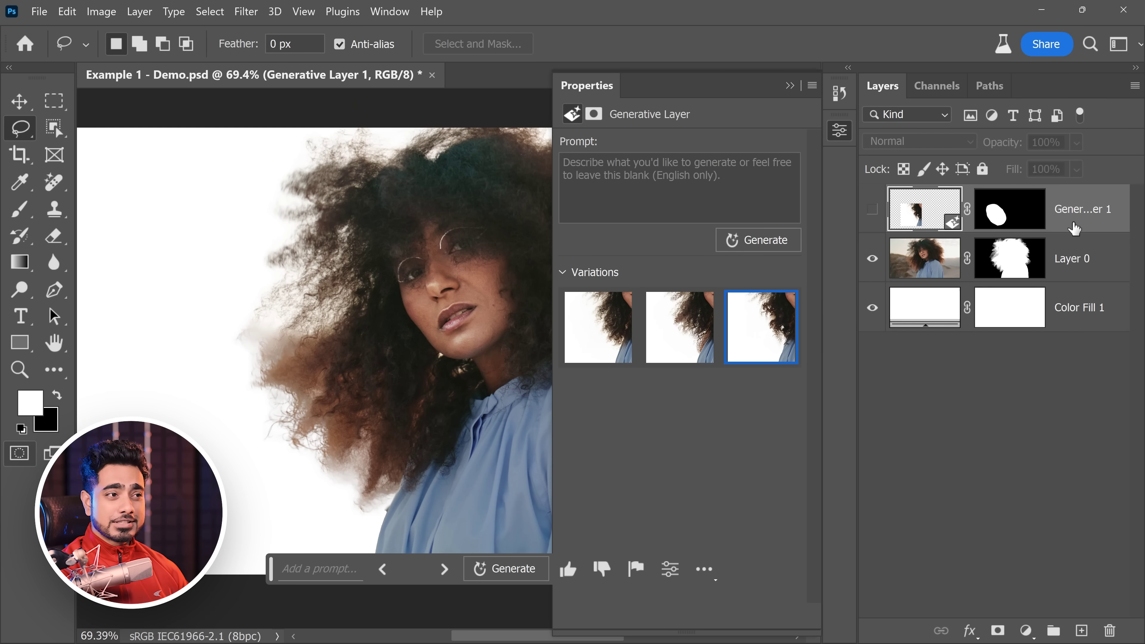
Delete Generative Layer 1, then enter and leave Quick Mask mode
left_click_drag(1075, 227, 1112, 630)
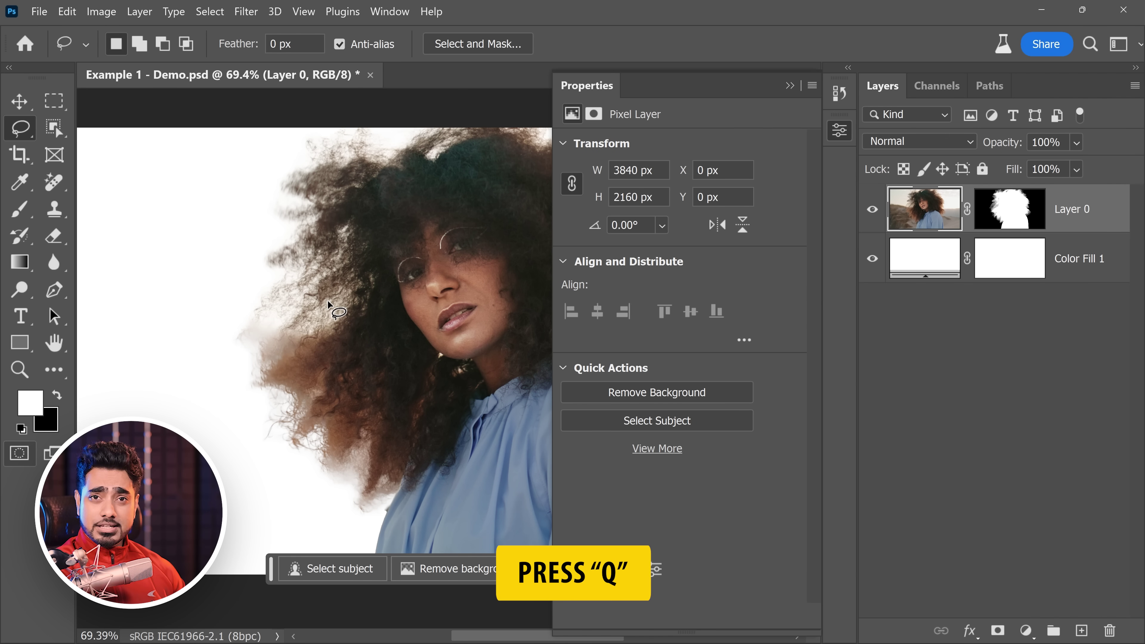
key("q")
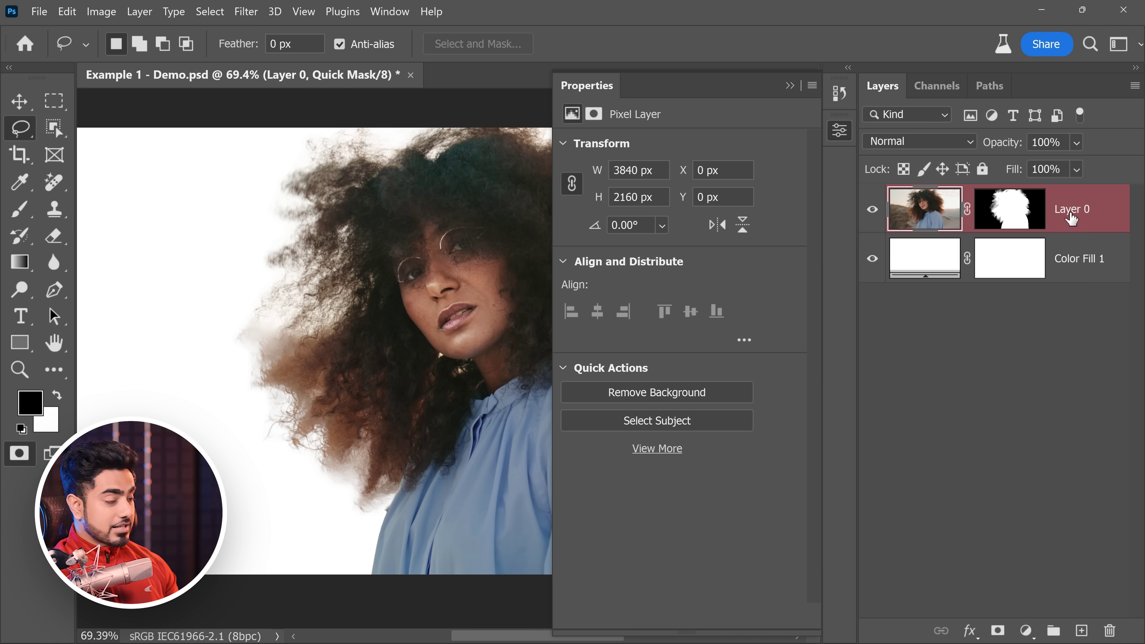
key("q")
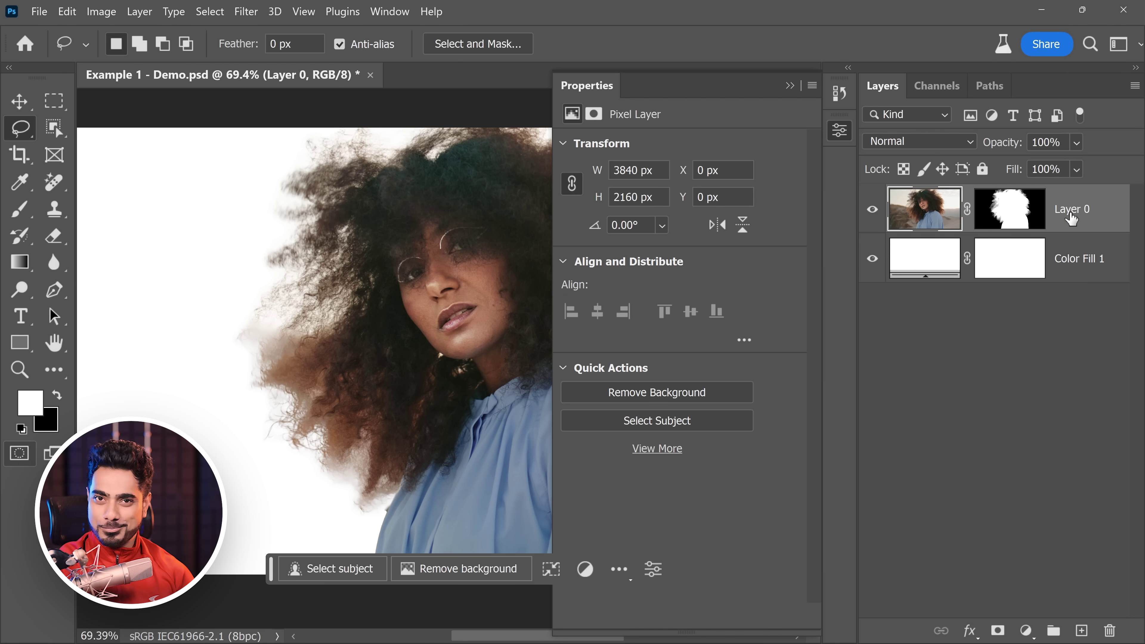
key("q")
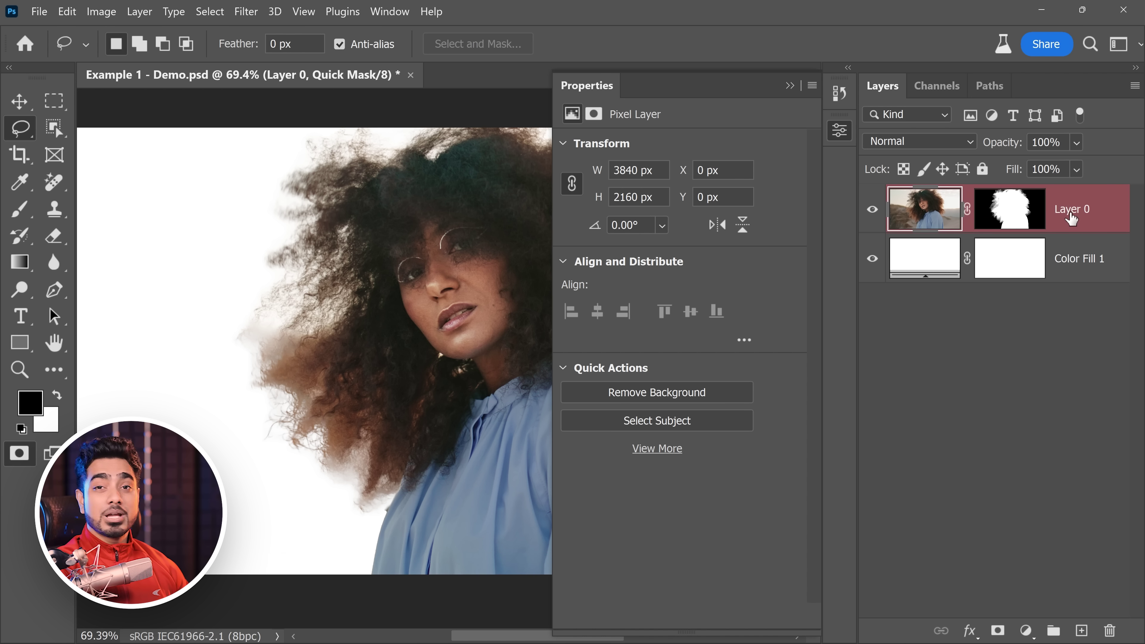
left_click(22, 210)
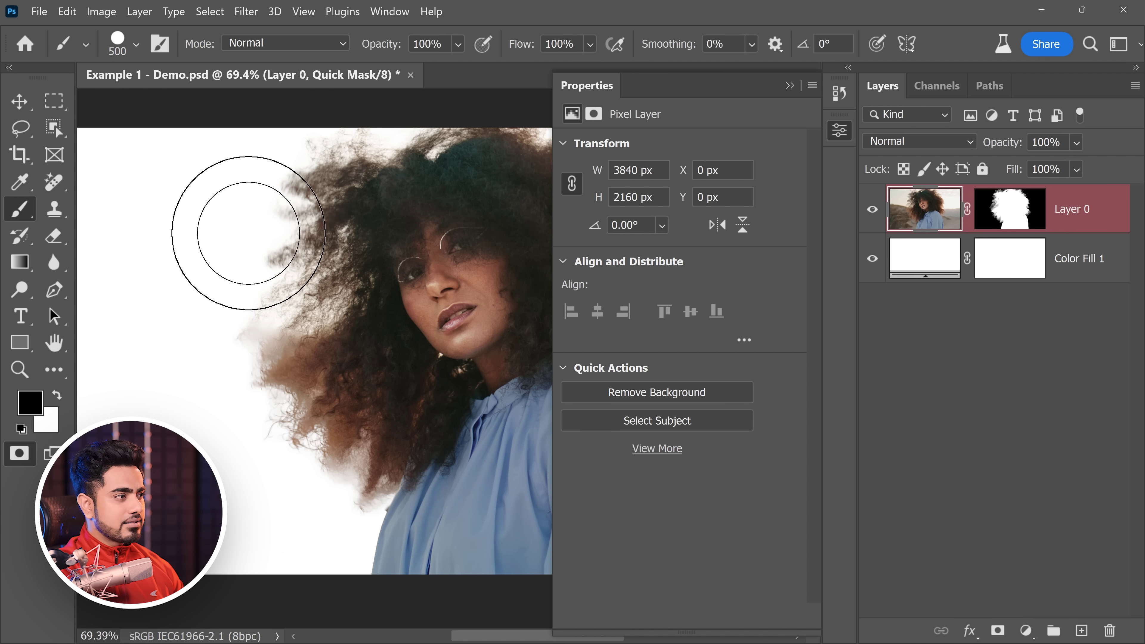
mouse_move(248, 233)
left_mouse_down()
mouse_move(255, 363)
mouse_move(378, 435)
mouse_move(371, 453)
left_mouse_up()
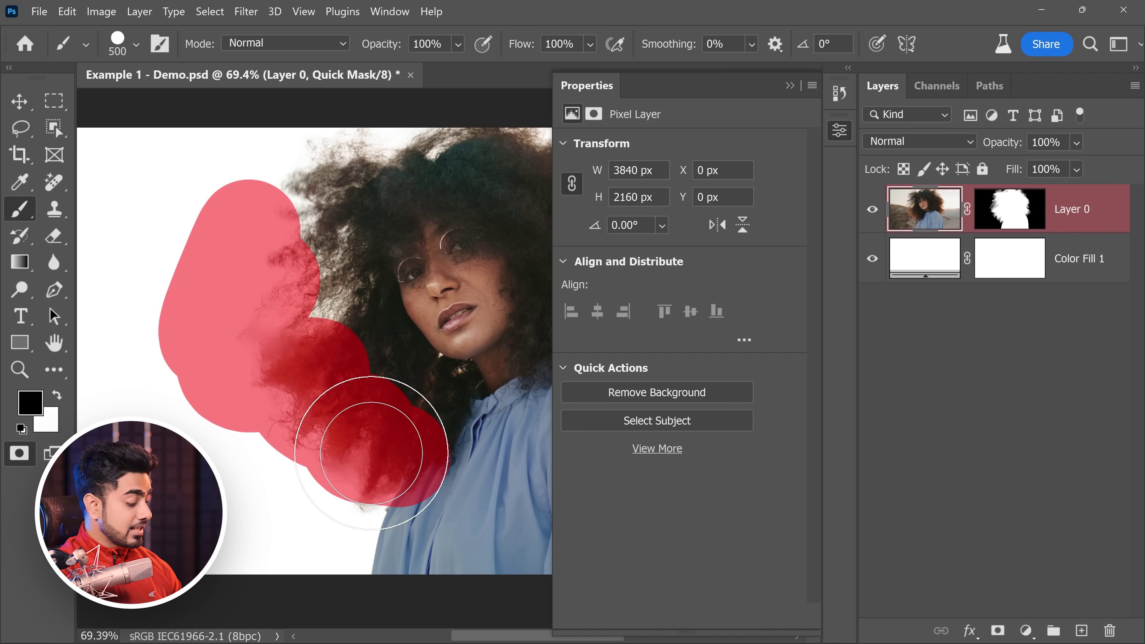
key("q")
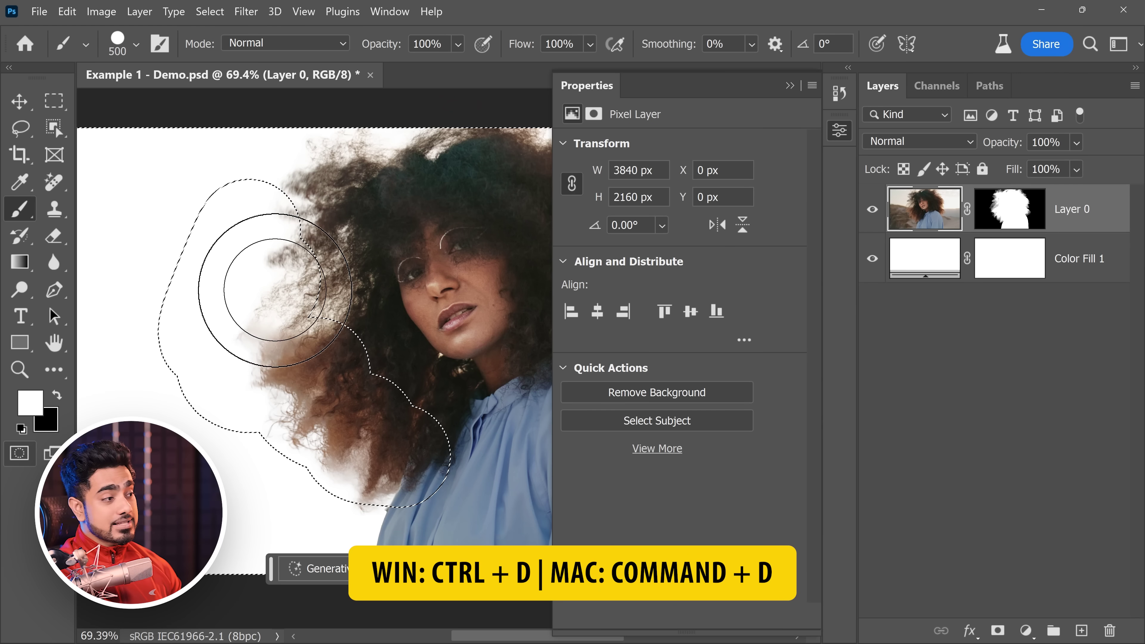
left_click_drag(274, 289, 272, 312)
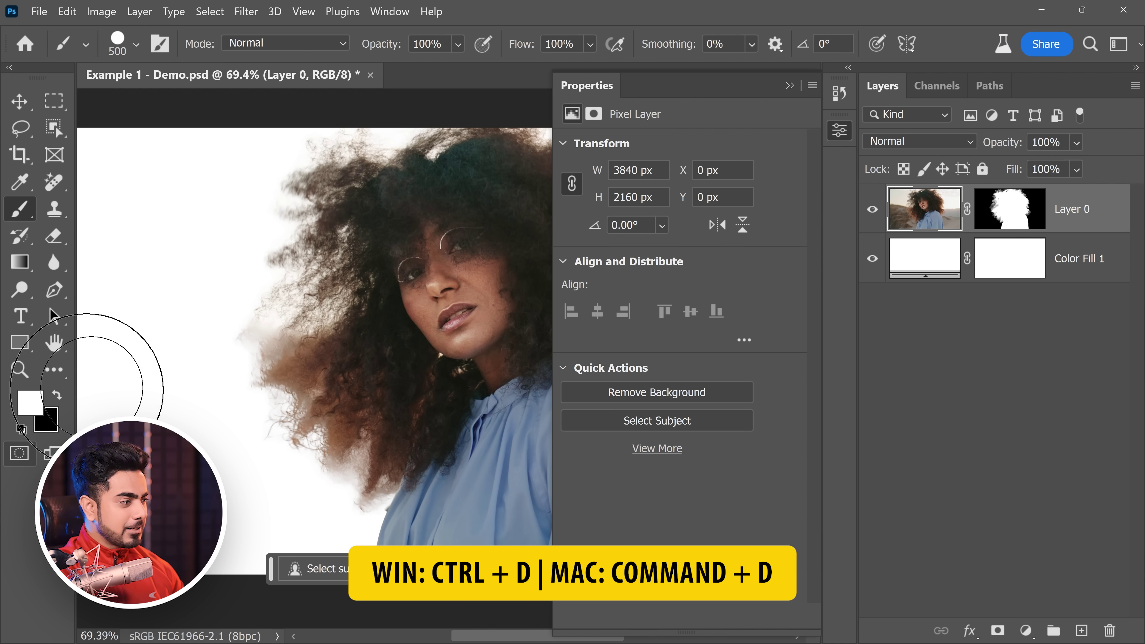
key("ctrl+d")
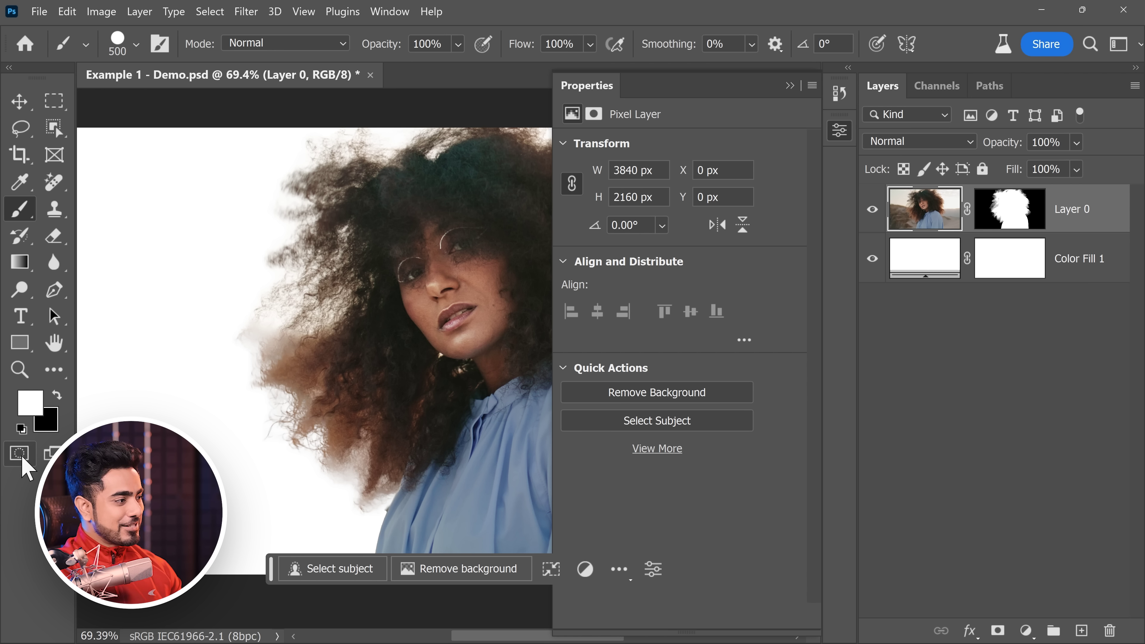
left_click(19, 453)
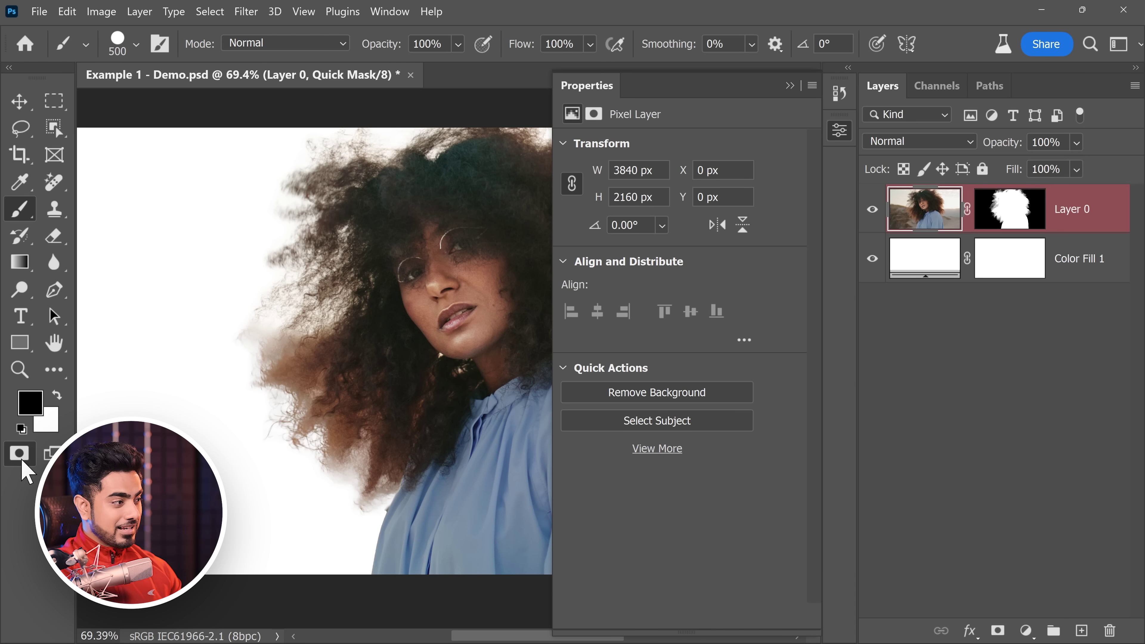
left_click(19, 453)
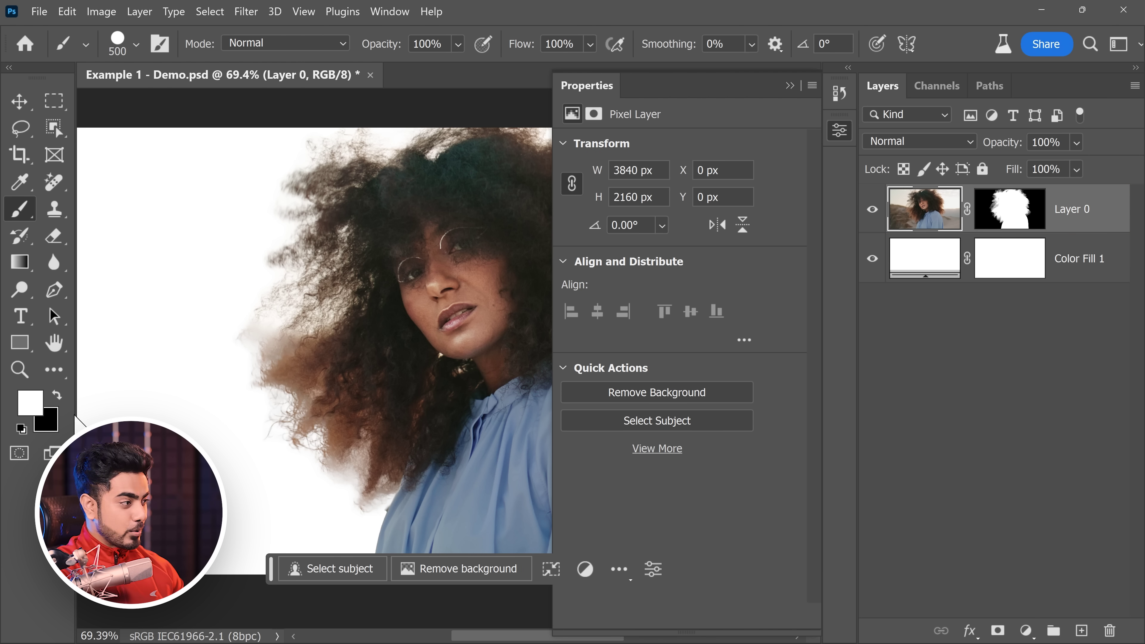
Set Quick Mask to indicate Selected Areas, test a stroke over the left hair, and exit
double_click(13, 457)
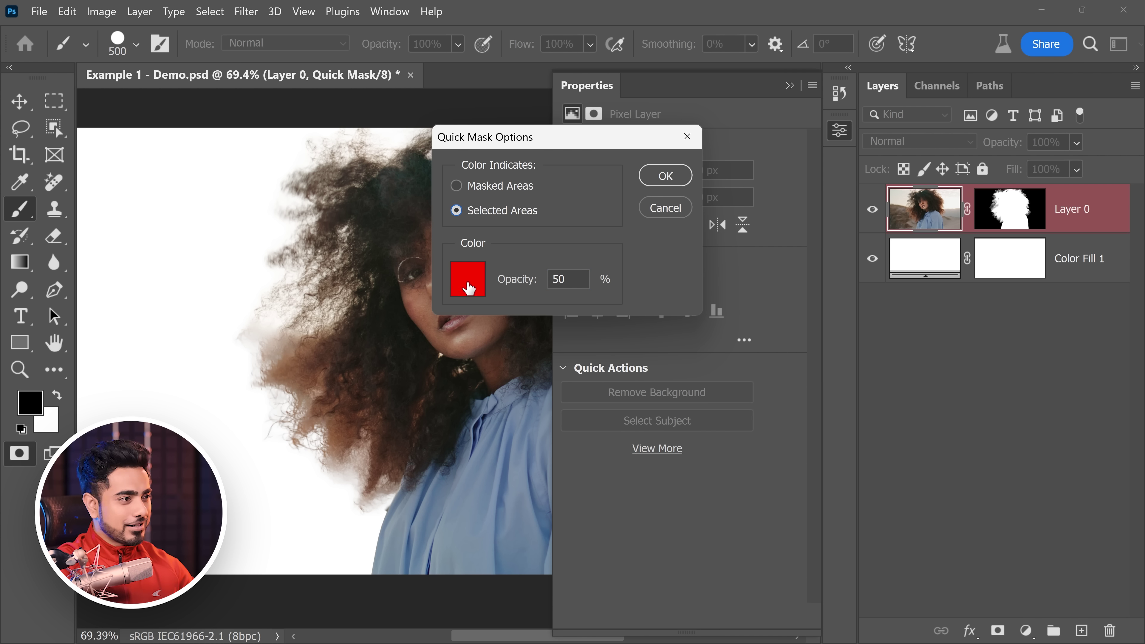
left_click(666, 176)
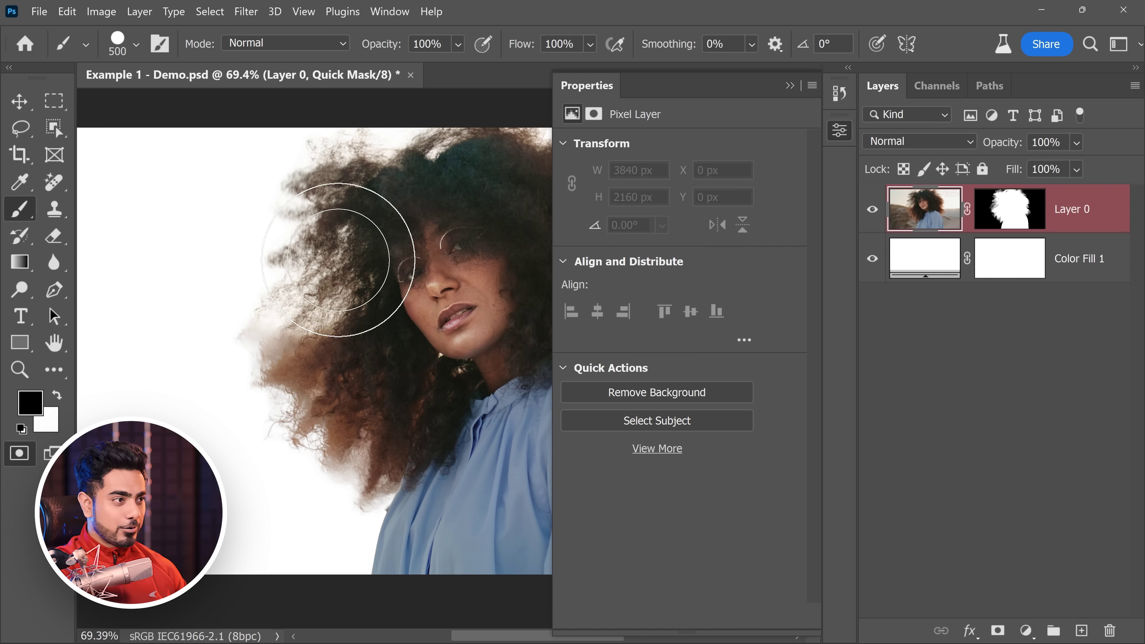
mouse_move(208, 209)
left_mouse_down()
mouse_move(200, 288)
mouse_move(304, 406)
mouse_move(289, 450)
left_mouse_up()
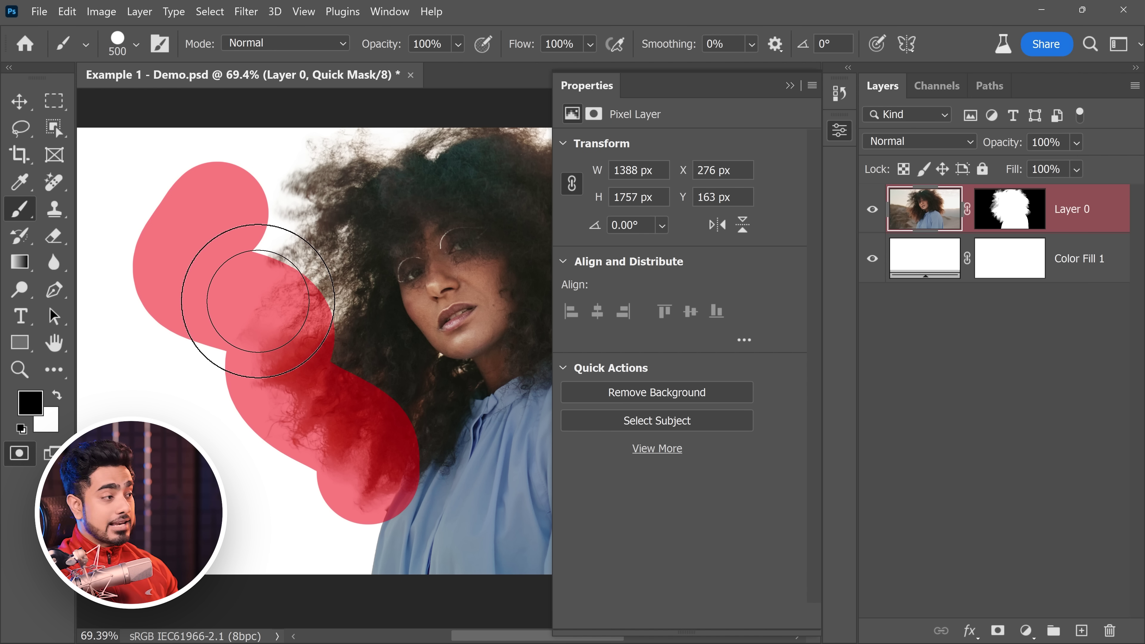
key("q")
key("x")
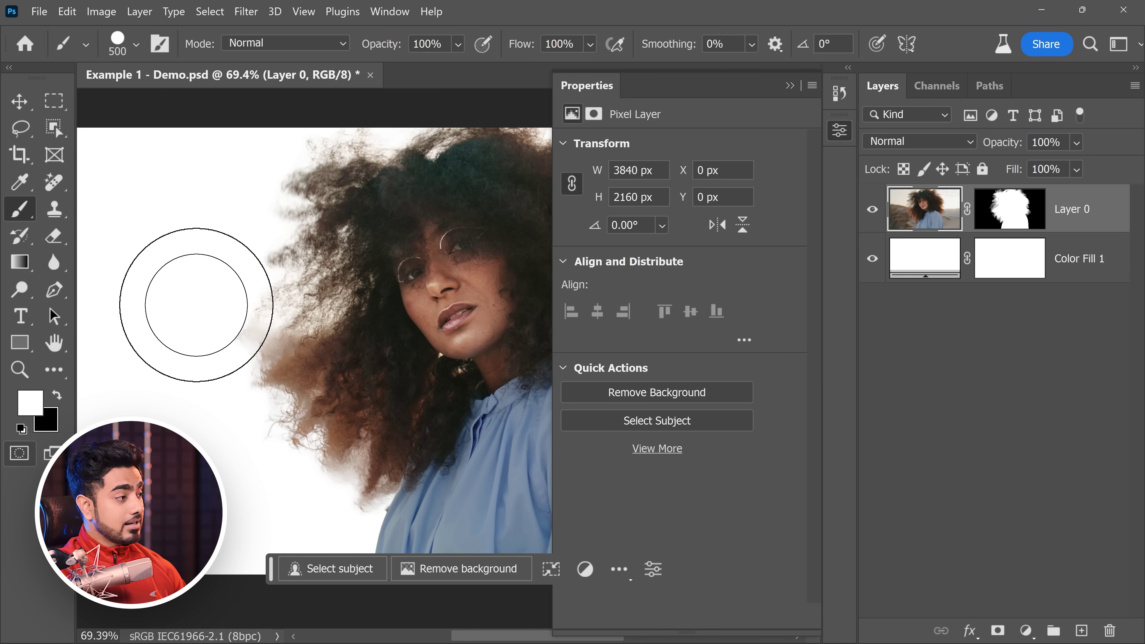
In Quick Mask, pick a mid grey and paint a partial mask over the left hair
key("q")
key("x")
left_click(32, 408)
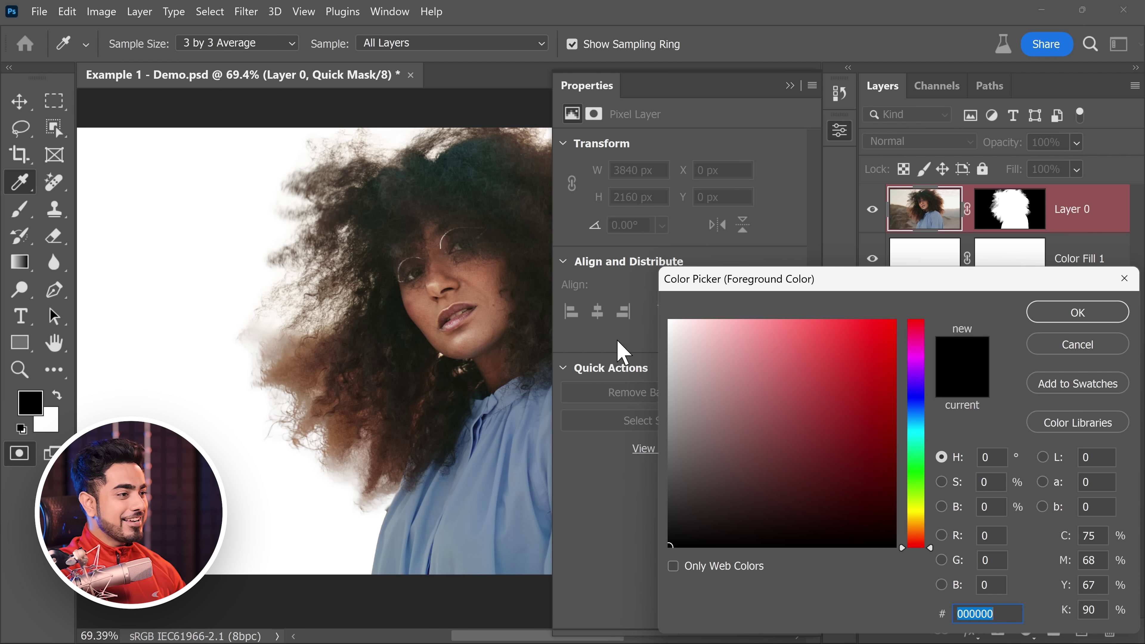
left_click(675, 319)
left_click_drag(669, 336, 571, 245)
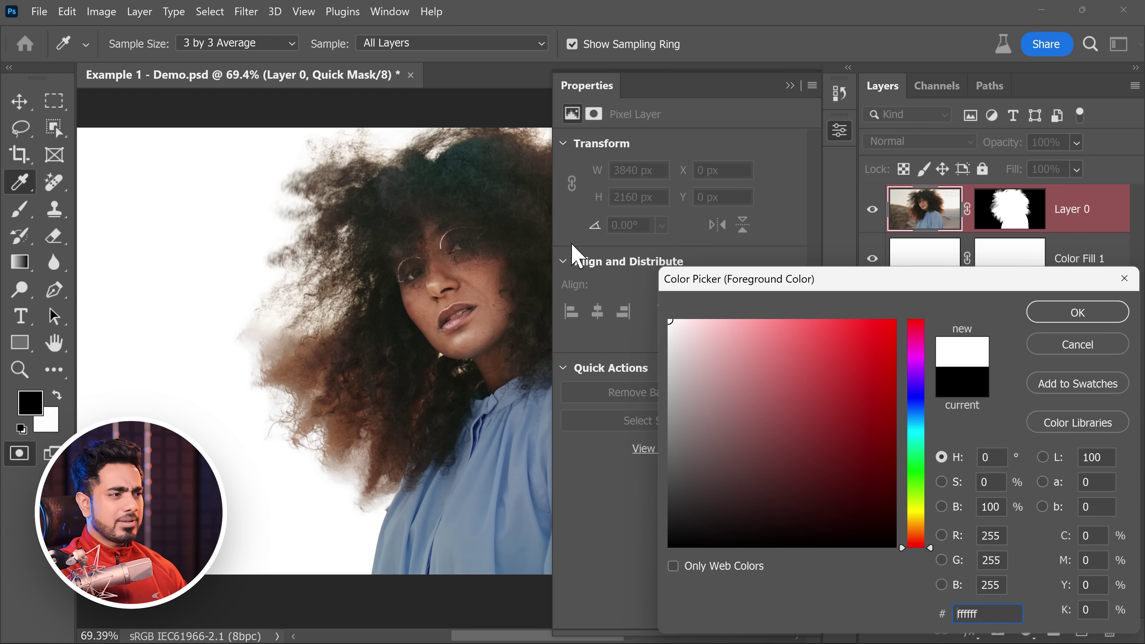
left_click(1077, 312)
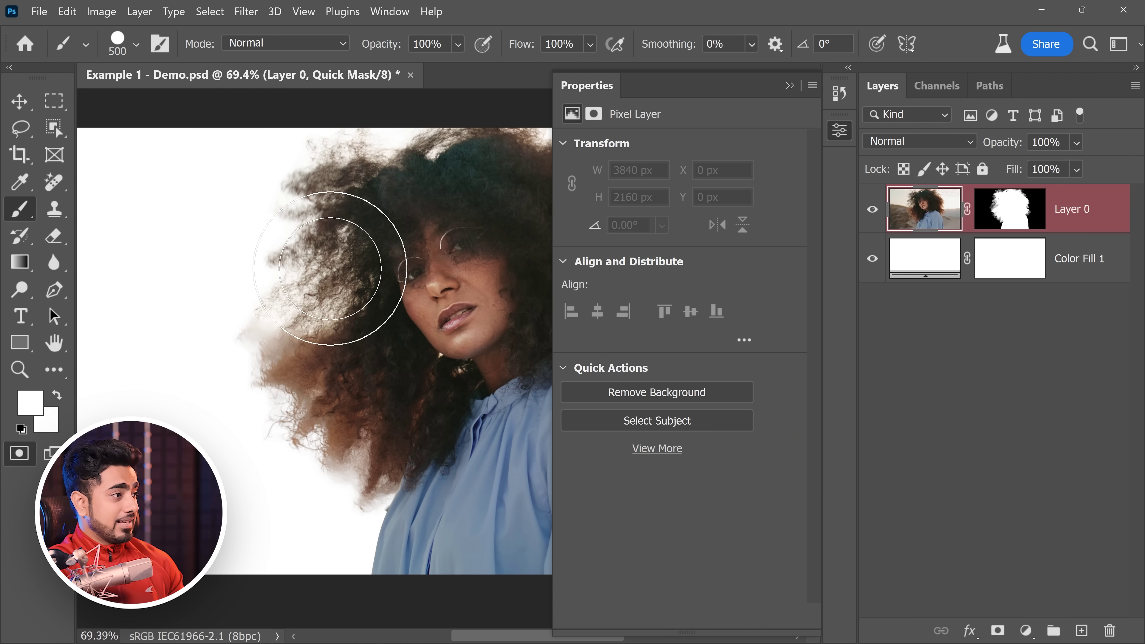
left_click(30, 402)
left_click_drag(664, 421, 654, 453)
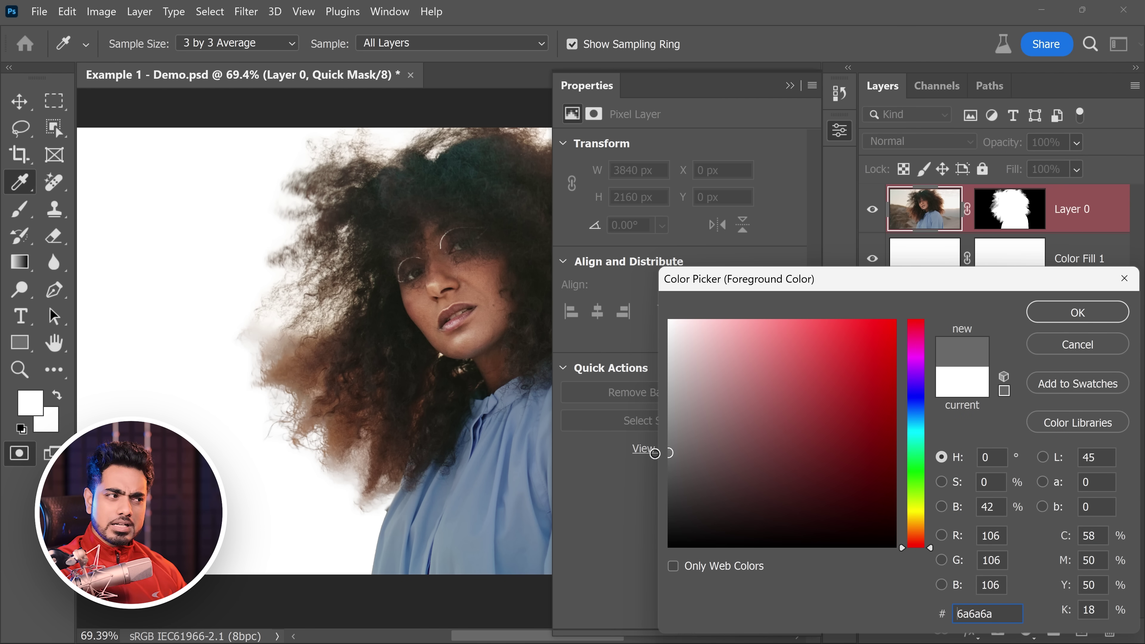
left_click(1060, 321)
mouse_move(221, 270)
left_mouse_down()
mouse_move(244, 330)
mouse_move(315, 447)
mouse_move(324, 497)
mouse_move(300, 408)
left_mouse_up()
key("q")
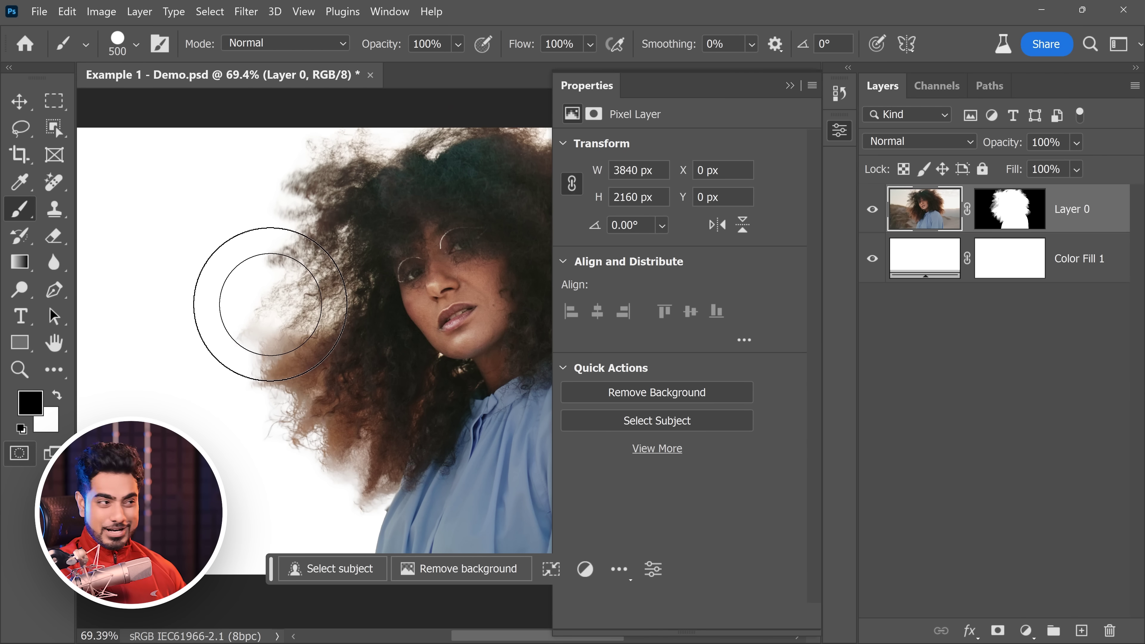
Repaint the frizzy left hair with 50% grey (B 50) for a half-strength selection
key("q")
left_click(30, 401)
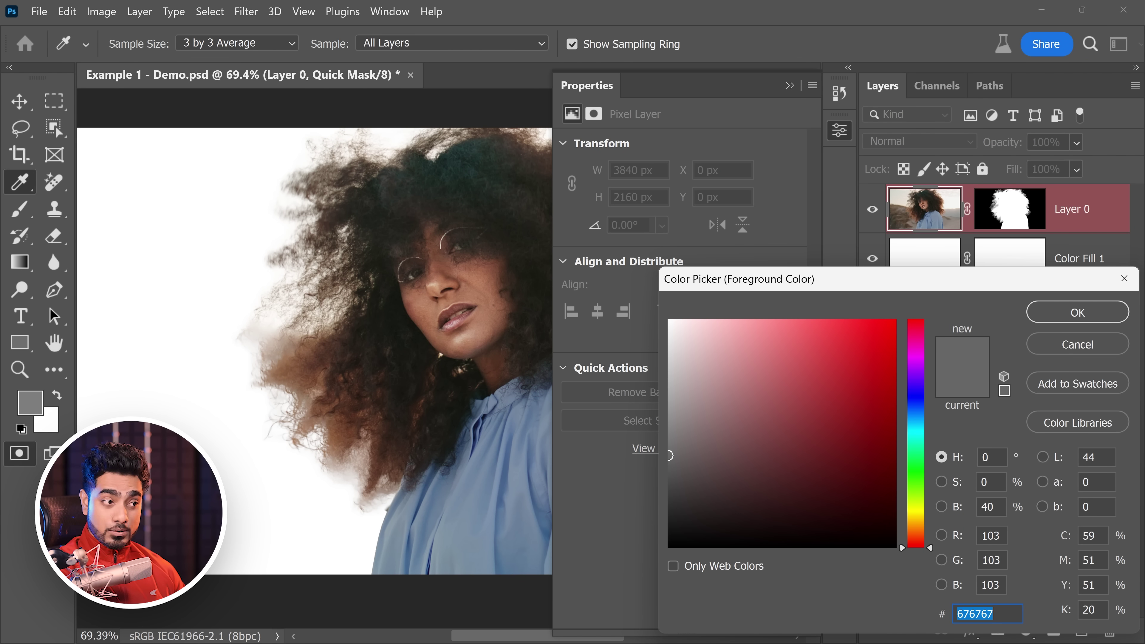
type("50")
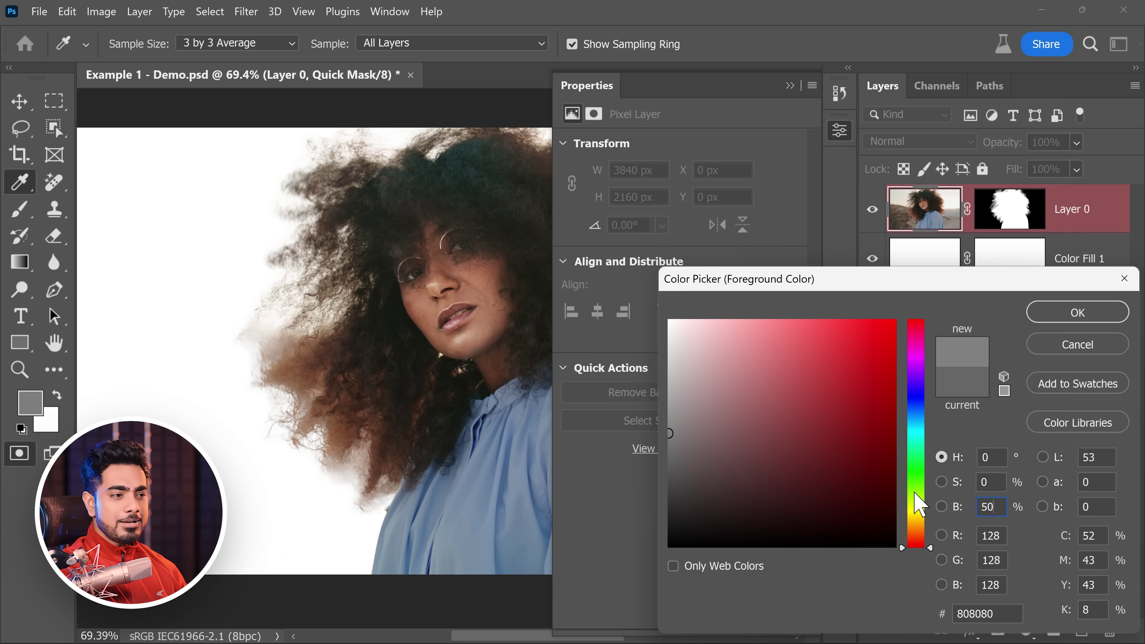
left_click(1070, 321)
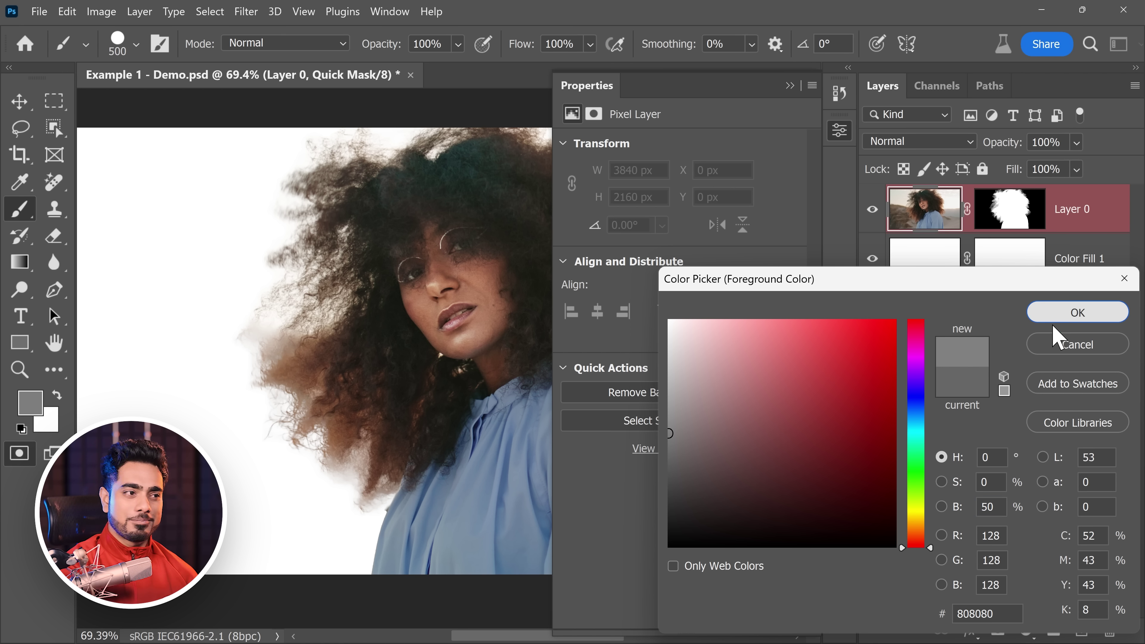
mouse_move(293, 339)
left_mouse_down()
mouse_move(267, 351)
mouse_move(297, 357)
mouse_move(296, 375)
mouse_move(267, 396)
mouse_move(323, 406)
mouse_move(348, 437)
mouse_move(349, 473)
mouse_move(373, 453)
mouse_move(319, 418)
mouse_move(304, 364)
mouse_move(273, 356)
mouse_move(295, 429)
left_mouse_up()
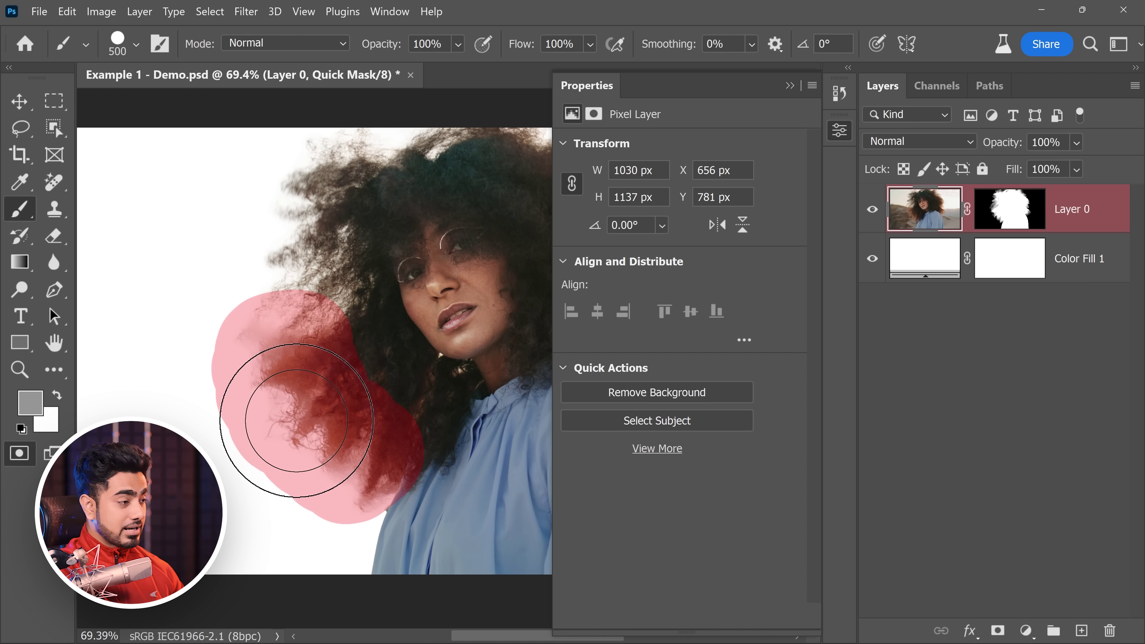
key("q")
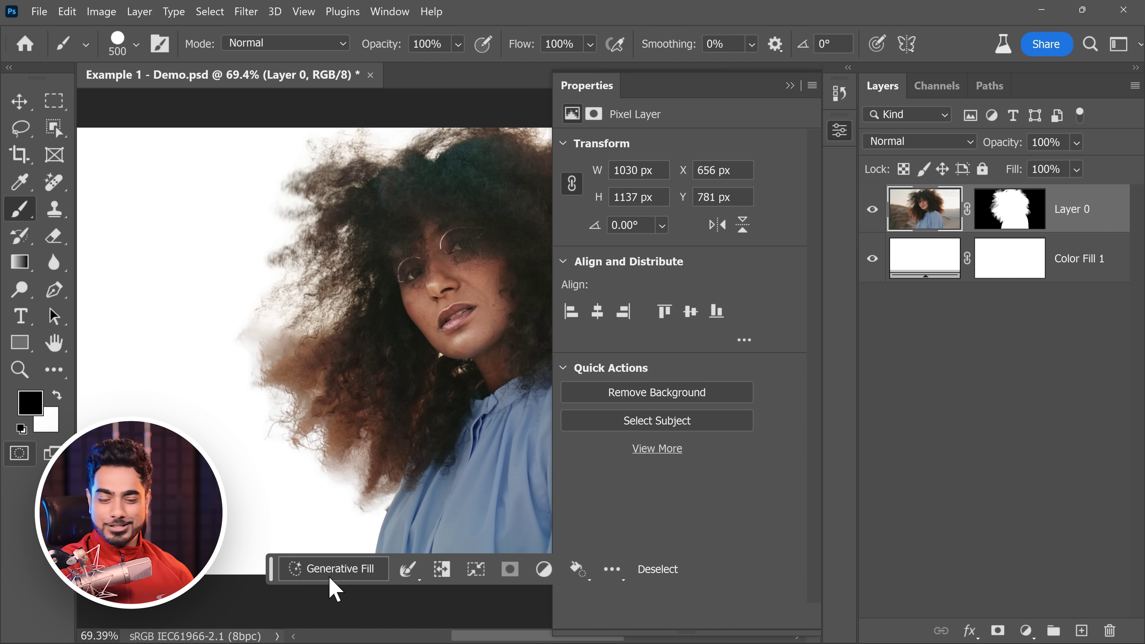
Generate 'curly hair' in the selection, compare the variations, and settle on the second
left_click(340, 569)
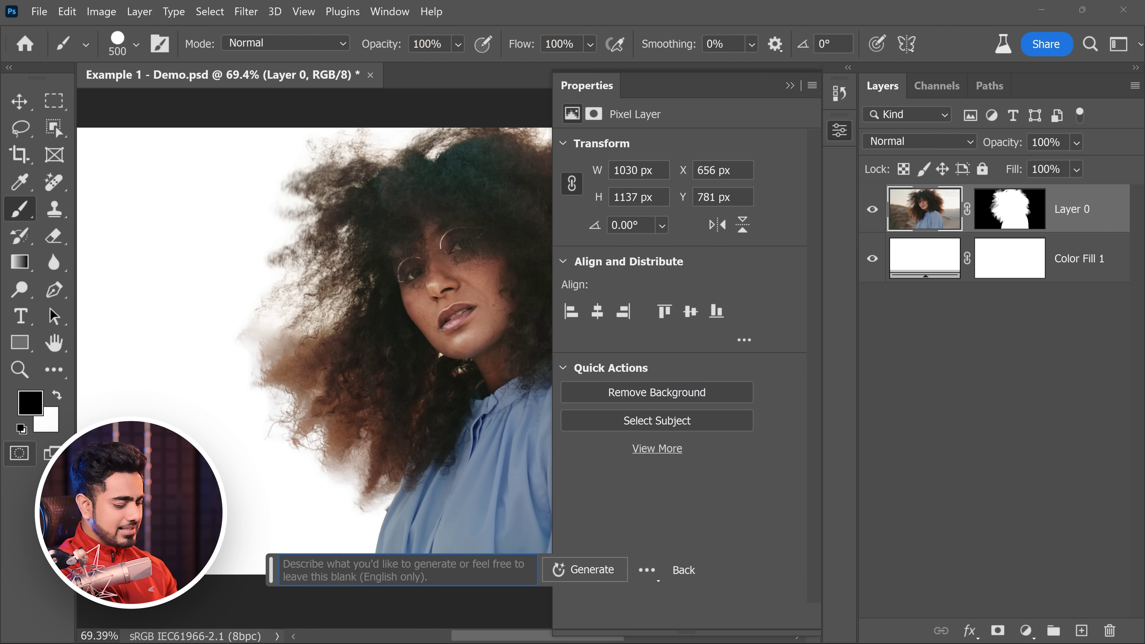
type("curly hair")
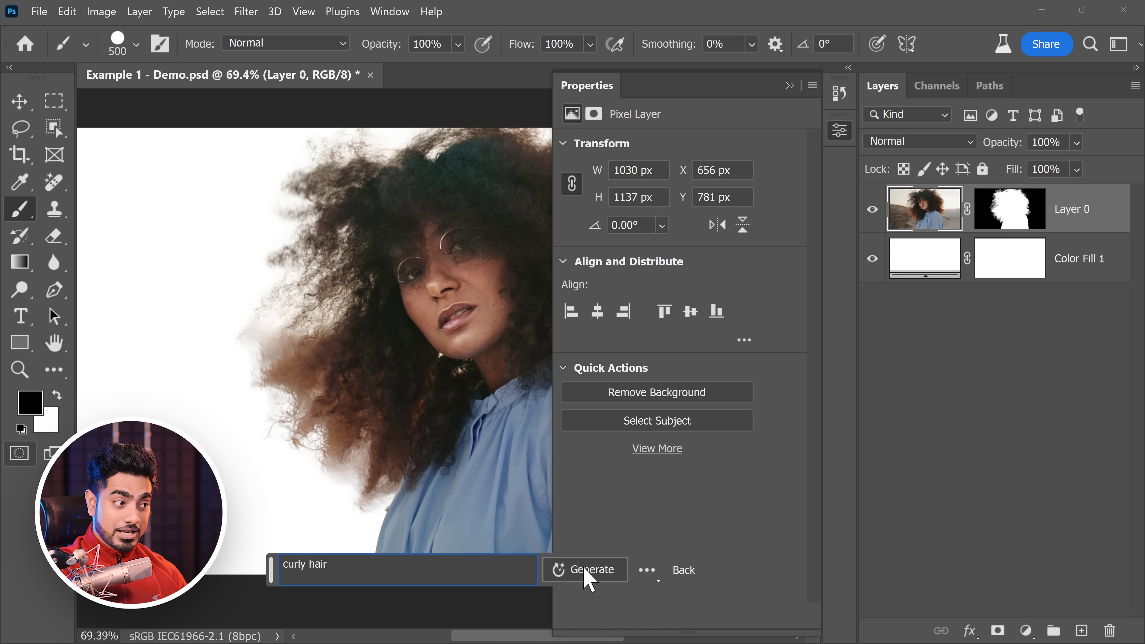
left_click(585, 573)
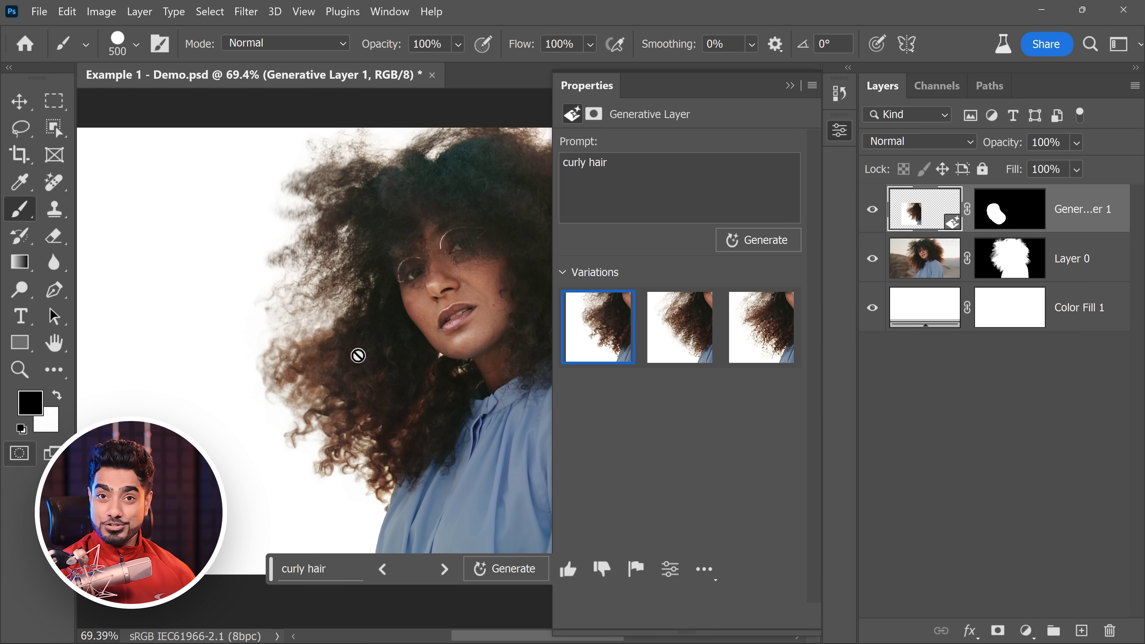
left_click(686, 342)
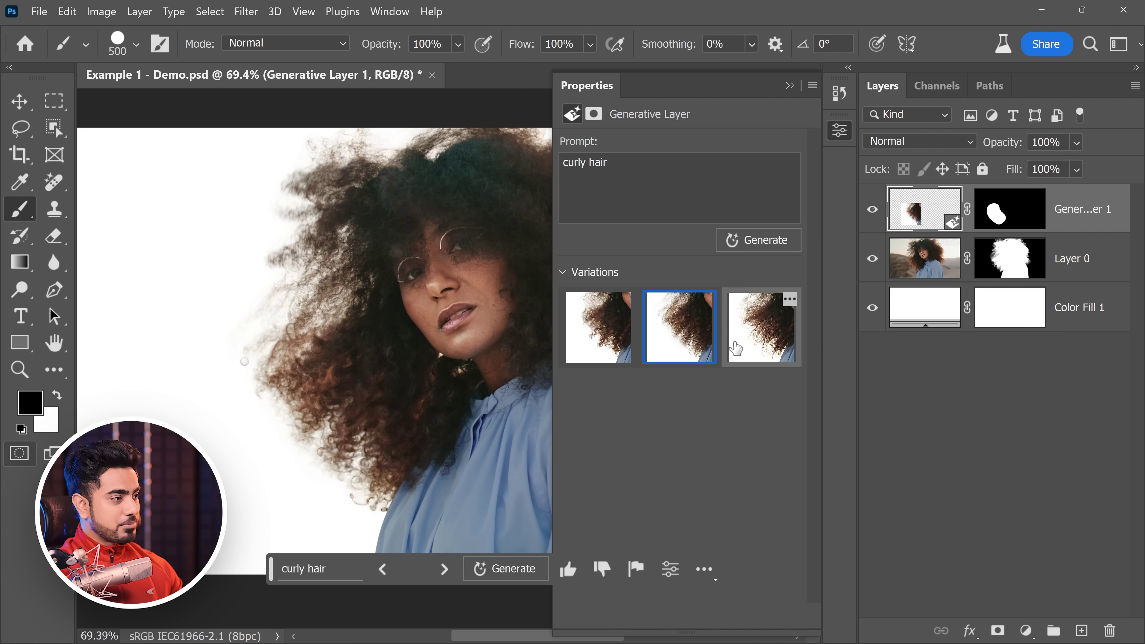
left_click(752, 348)
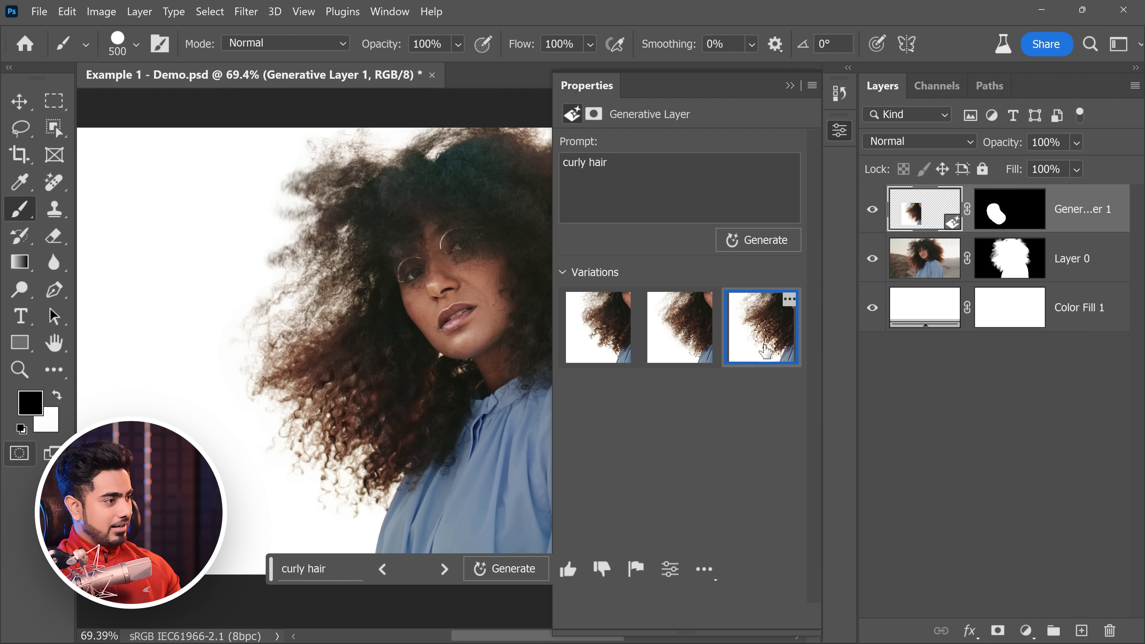
left_click(704, 351)
left_click(727, 355)
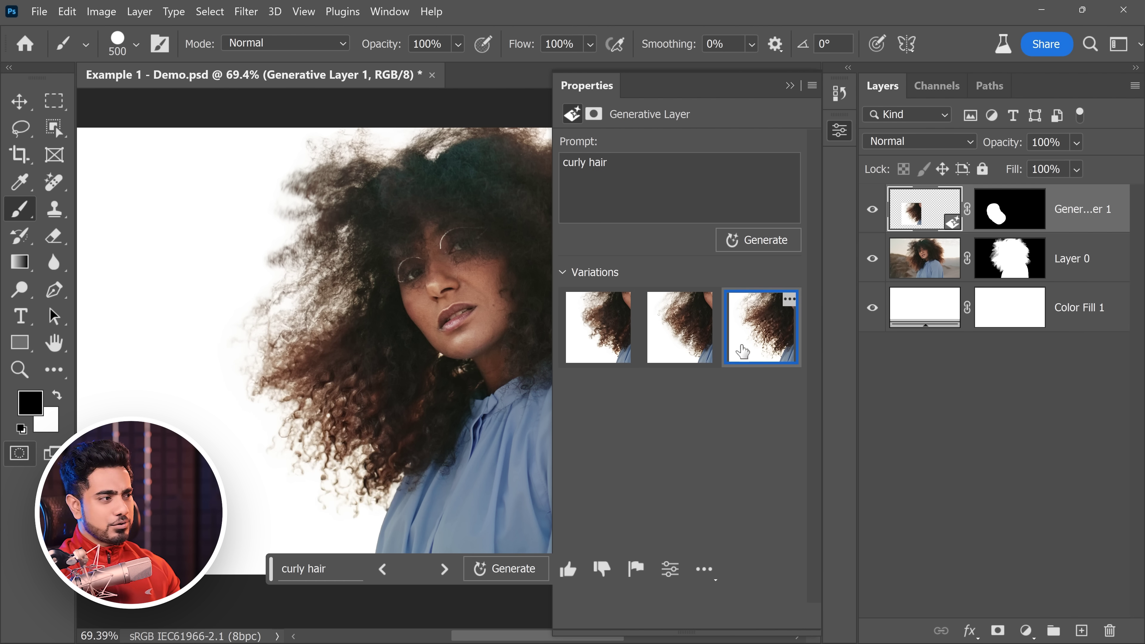
left_click(690, 356)
Zoom to the upper-left hair and paint a Quick Mask selection over the remaining frizz
left_click_drag(430, 346, 374, 210)
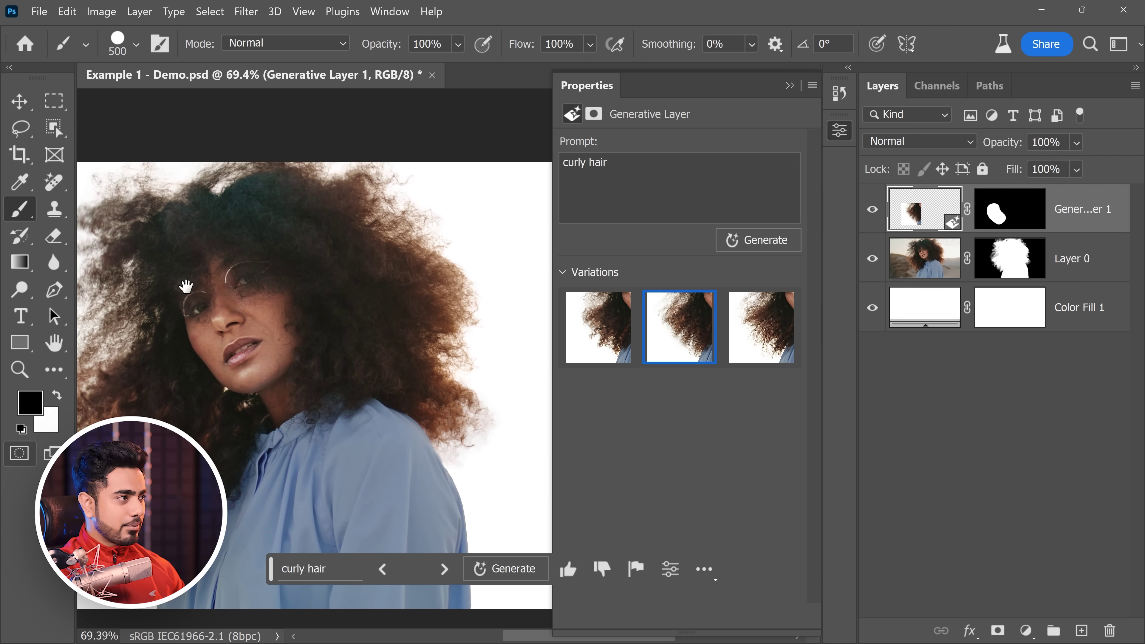
left_click_drag(185, 285, 316, 325)
key("ctrl+plus")
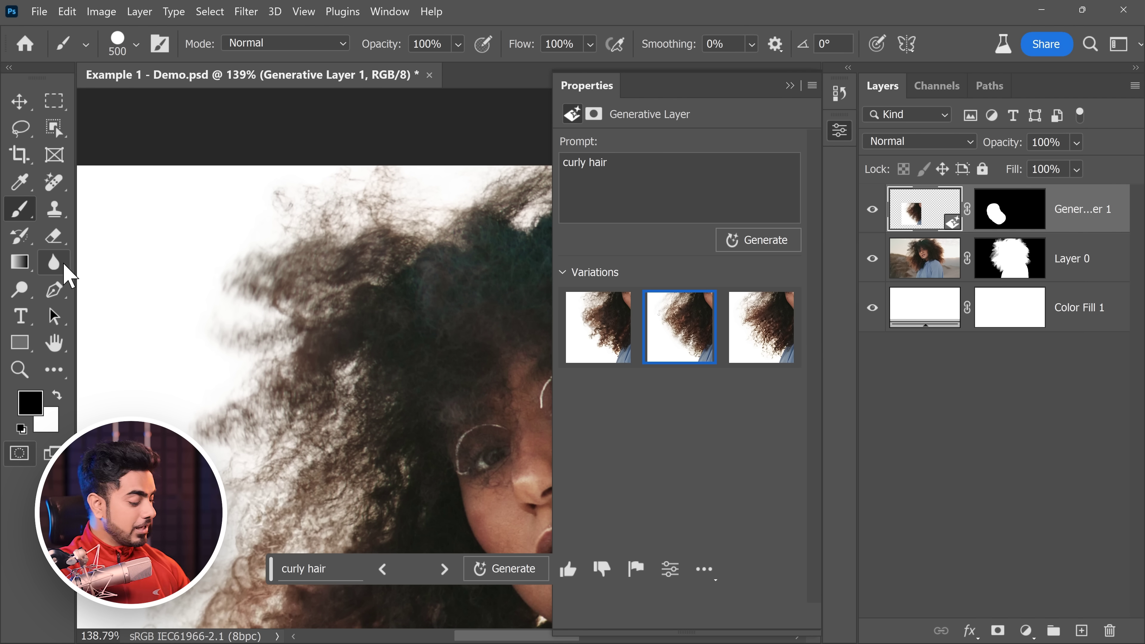
key("q")
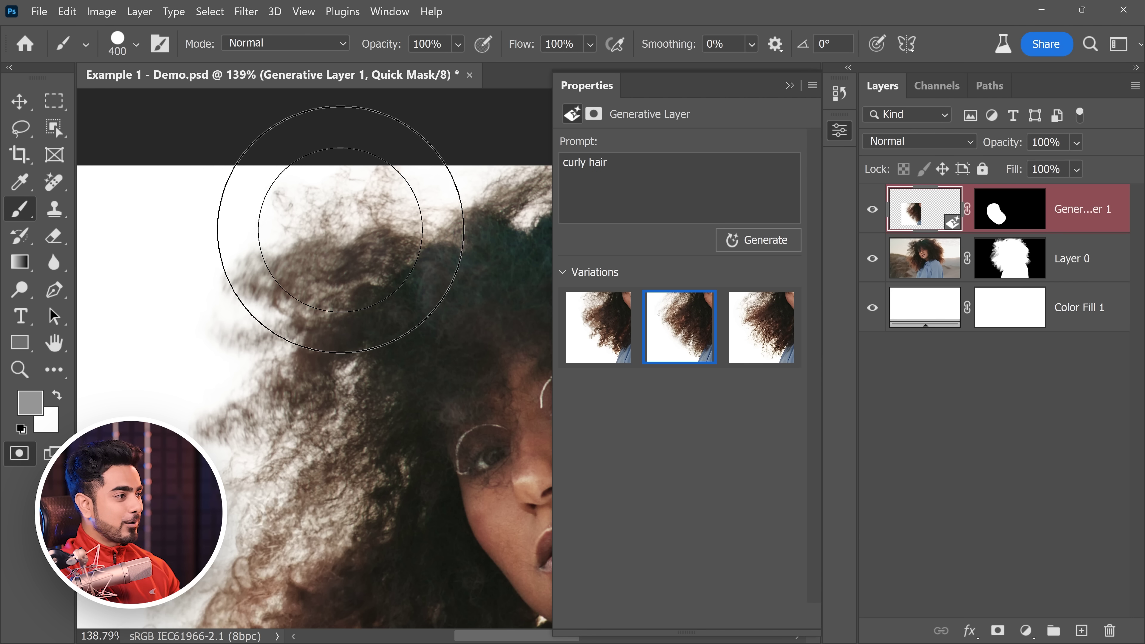
mouse_move(343, 199)
left_mouse_down()
mouse_move(220, 331)
mouse_move(285, 295)
mouse_move(247, 364)
mouse_move(188, 390)
mouse_move(270, 372)
left_mouse_up()
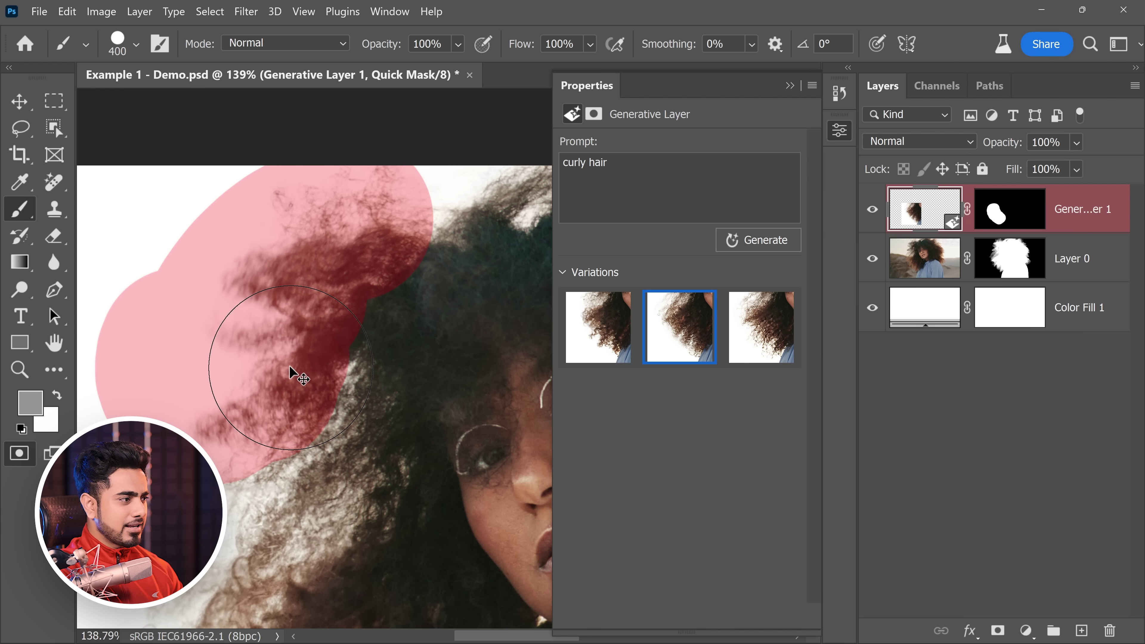
scroll(284, 361, "down", 4)
key("q")
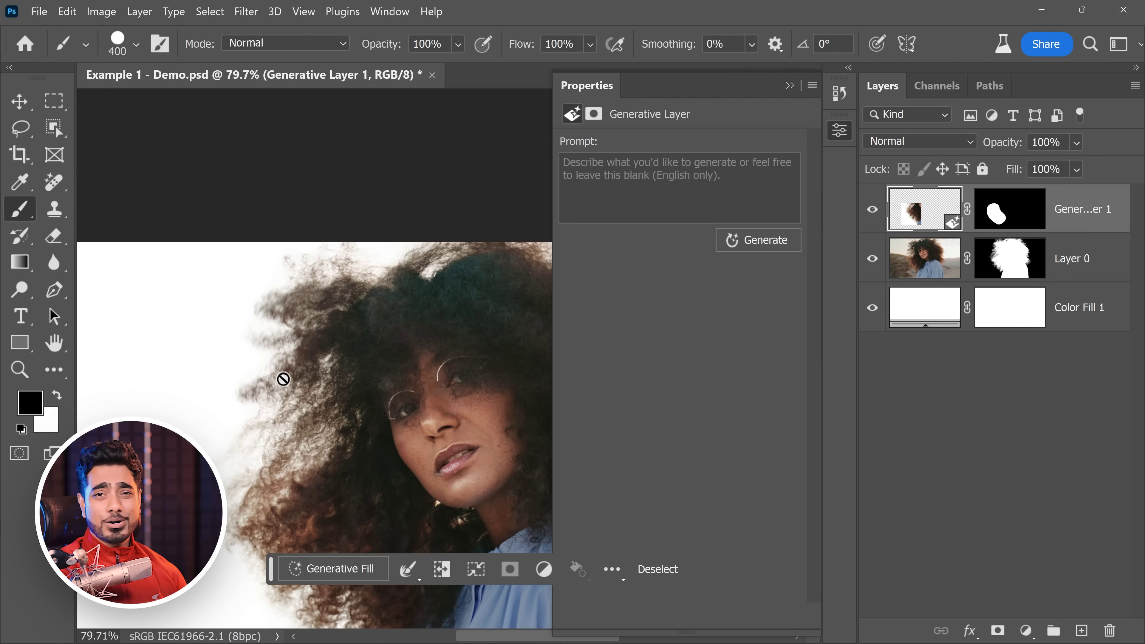
Generate 'curly hair' for the upper-left edge and preview the second and third variations
left_click(339, 569)
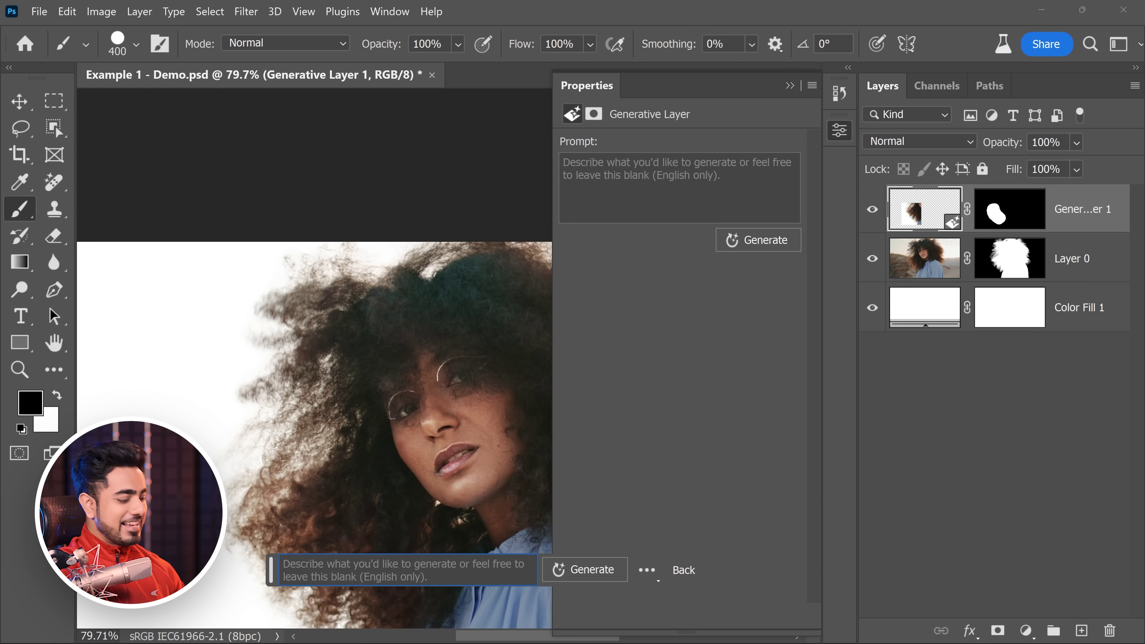
type("curly hair")
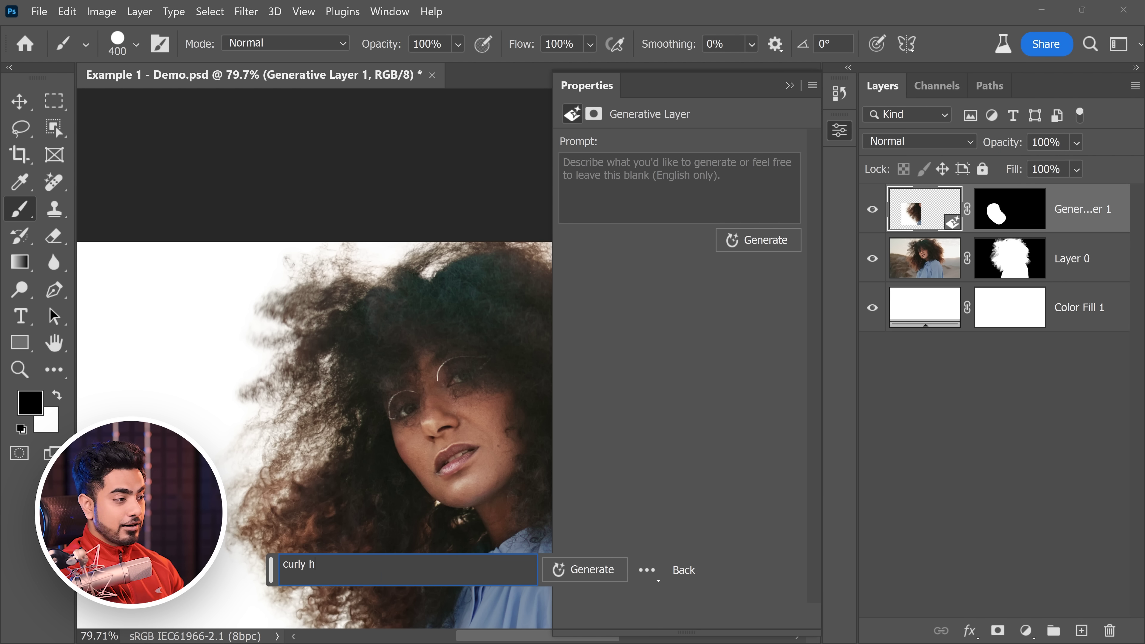
left_click(583, 570)
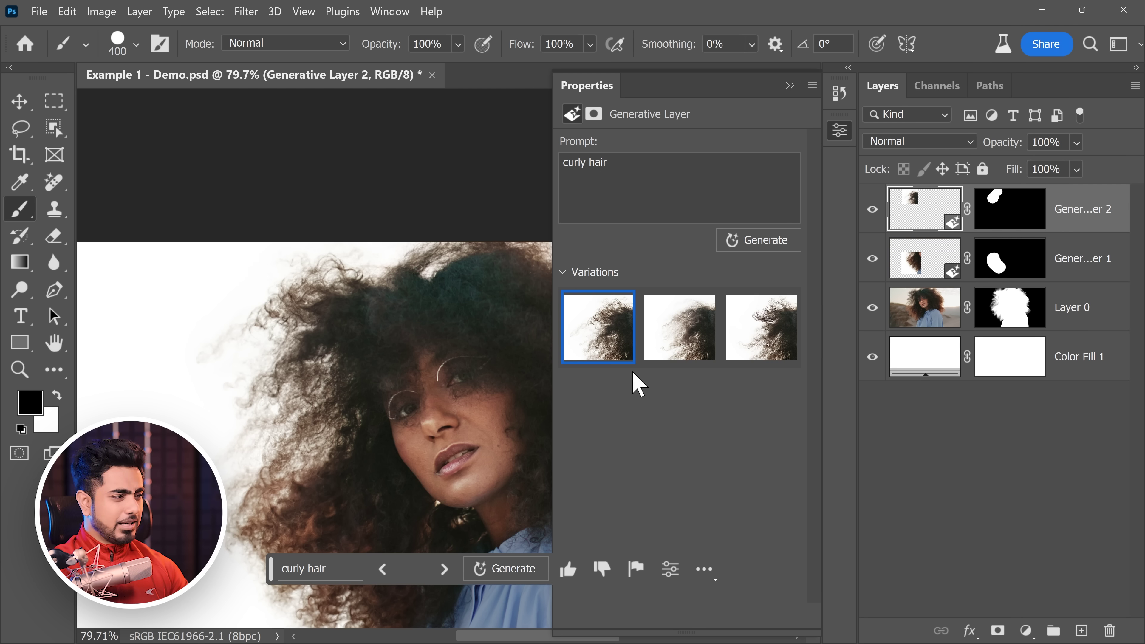
left_click(676, 348)
left_click(728, 350)
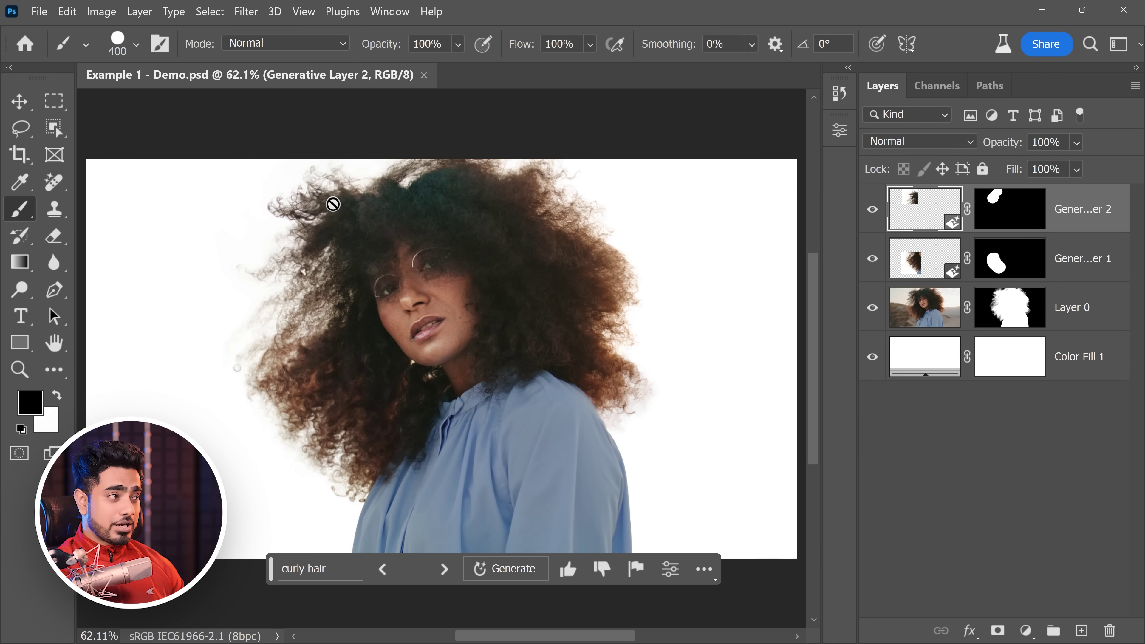
left_click_drag(313, 200, 328, 199)
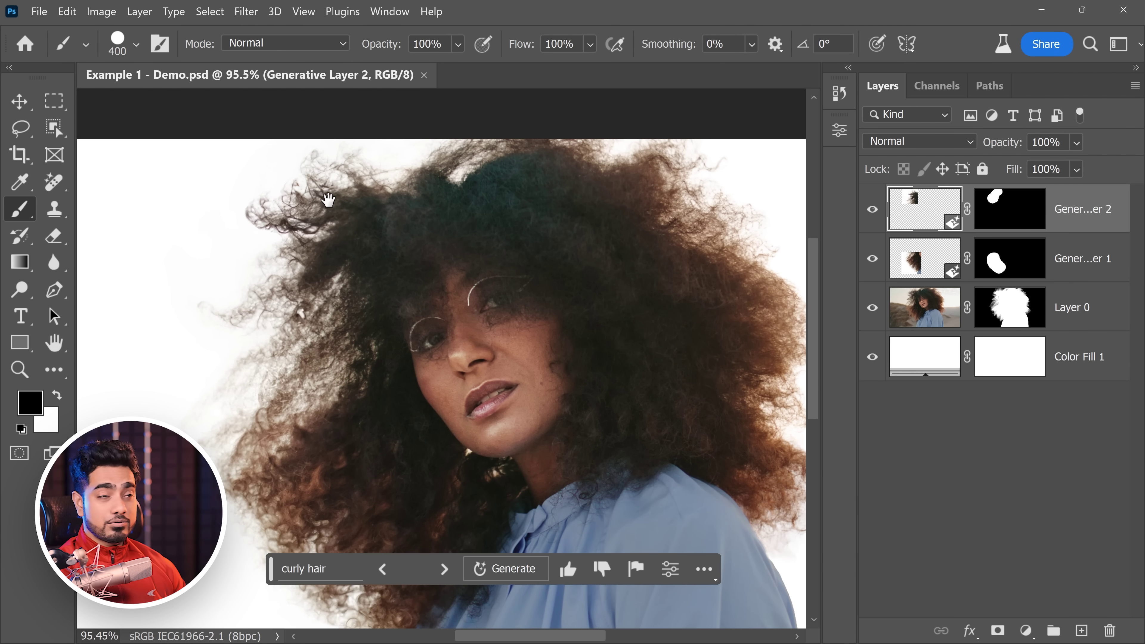
scroll(370, 284, "down", 4)
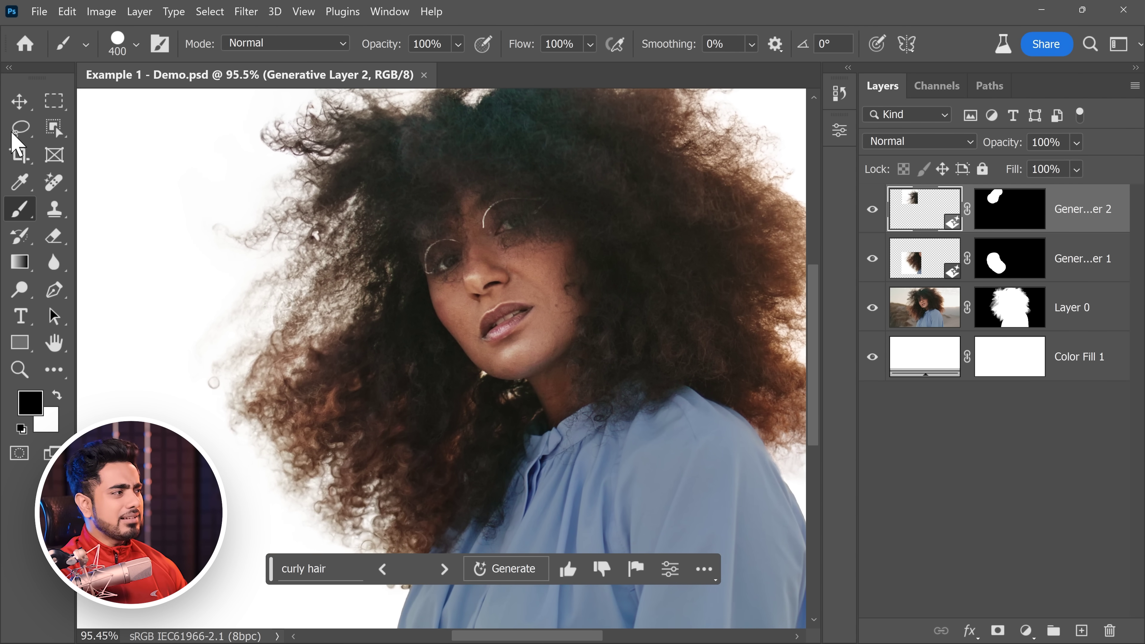
left_click(20, 128)
mouse_move(263, 264)
left_mouse_down()
mouse_move(289, 268)
mouse_move(262, 343)
left_mouse_up()
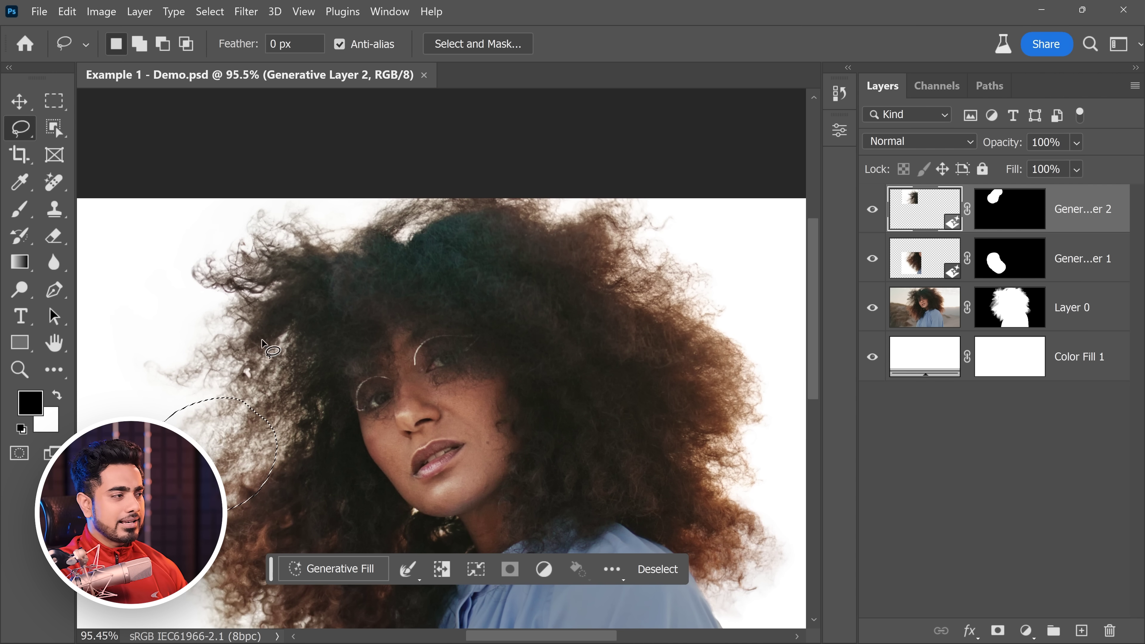
mouse_move(717, 247)
left_mouse_down()
mouse_move(766, 340)
mouse_move(721, 252)
left_mouse_up()
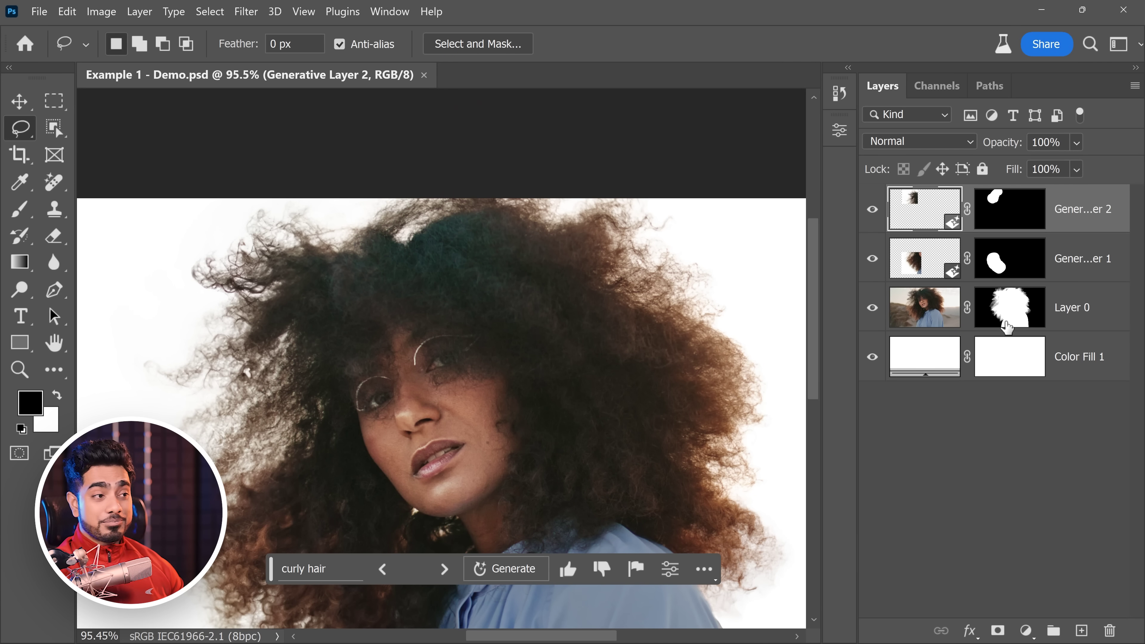
left_click(918, 366)
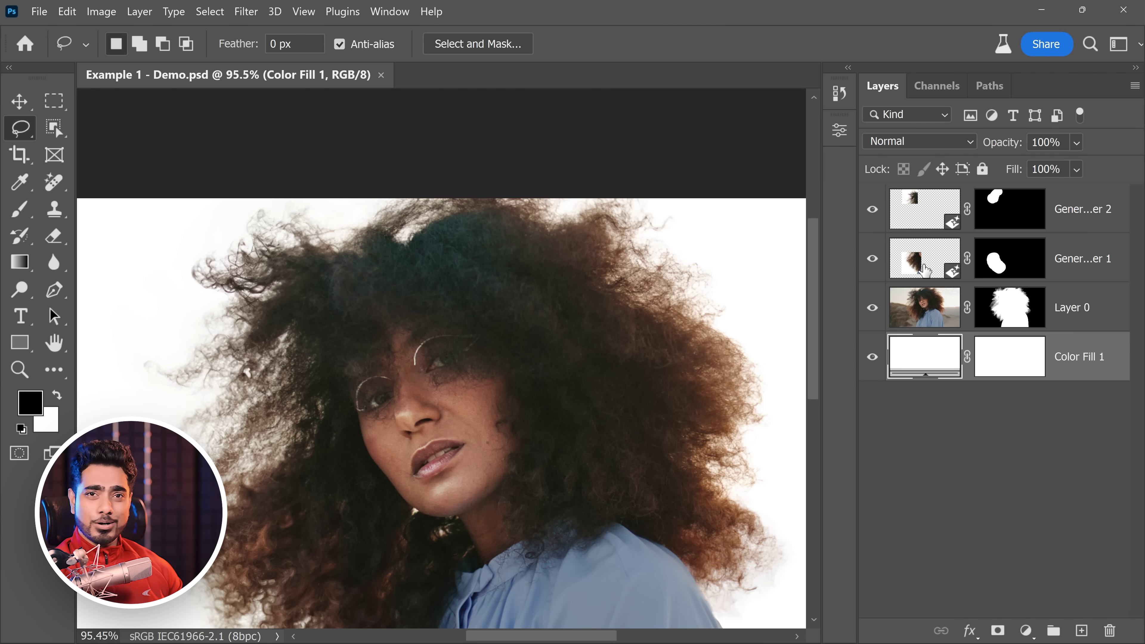
Change the Color Fill 1 background to light pink ffc5c5
double_click(929, 358)
left_click_drag(712, 333, 722, 314)
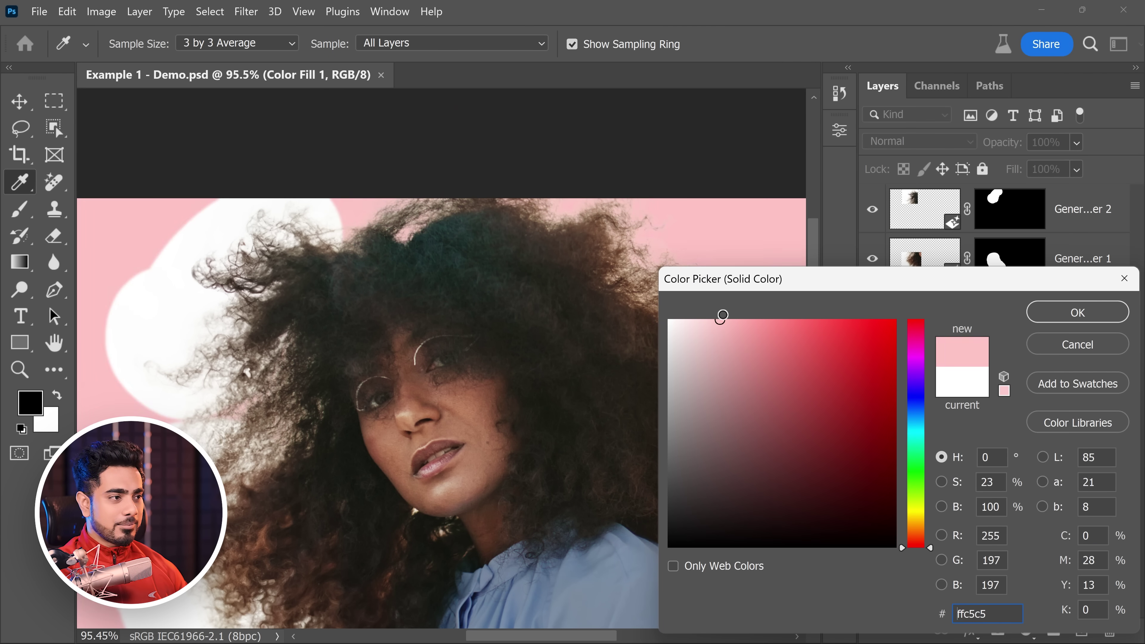
left_click(1037, 312)
Hide and re-show both generated hair layers to compare the hair edges on pink
scroll(378, 312, "down", 2)
left_click_drag(378, 312, 518, 279)
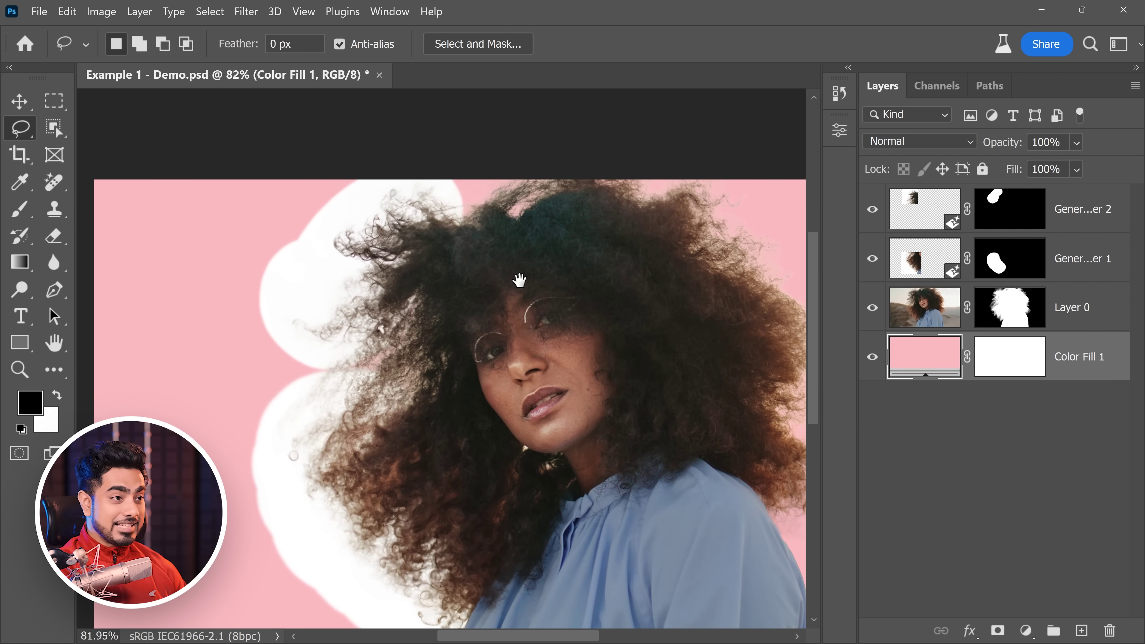
left_click(871, 225)
left_click(871, 259)
left_click(871, 258)
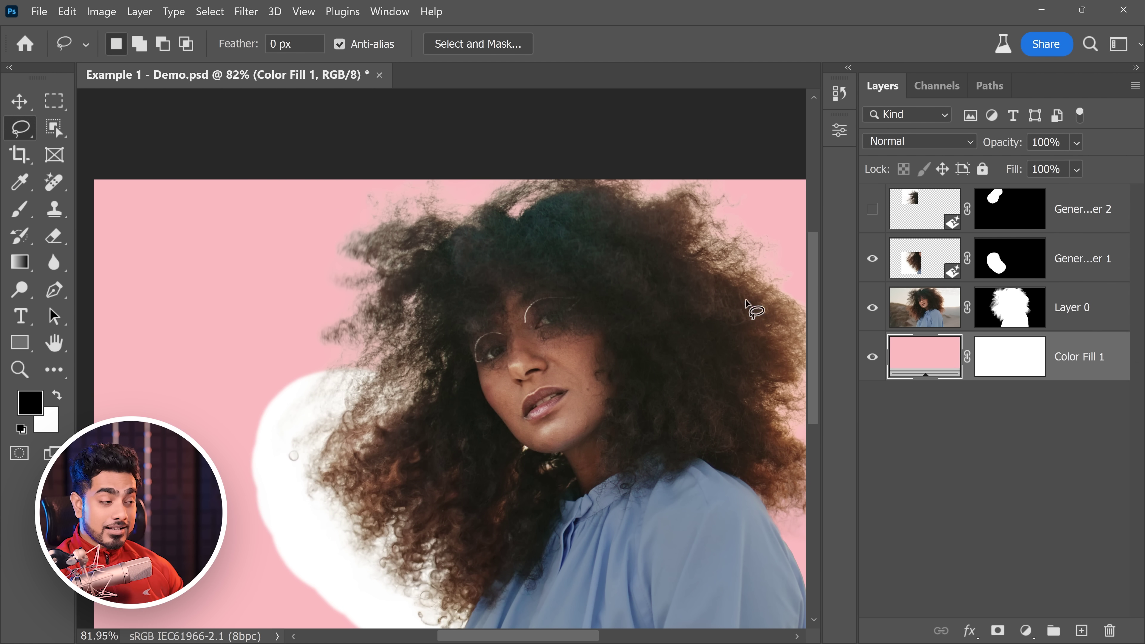
left_click(872, 209)
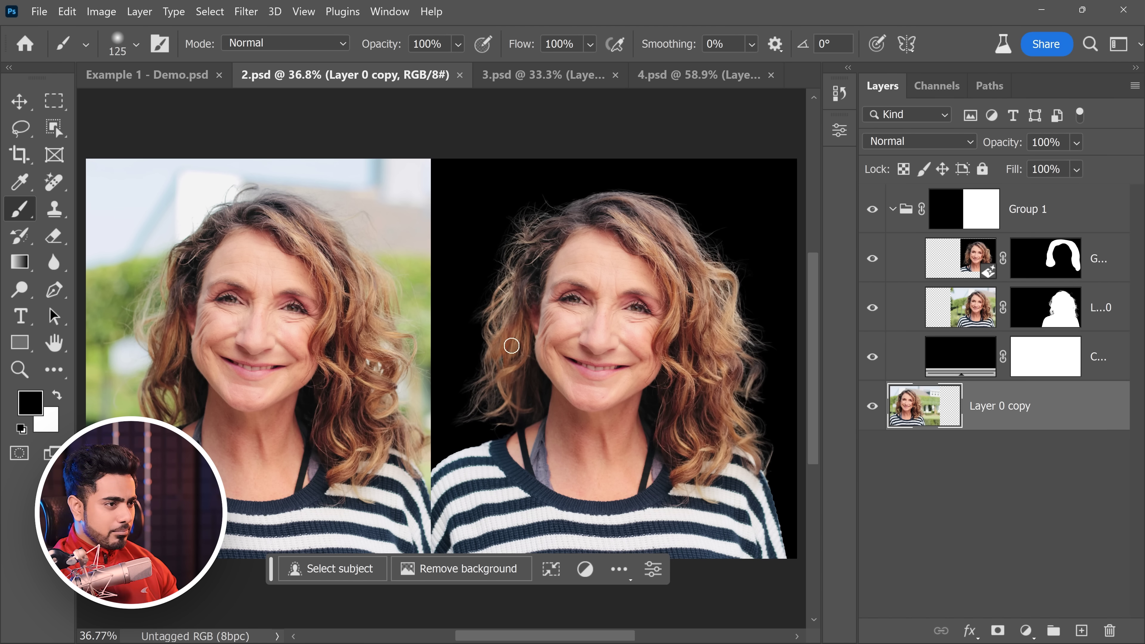
In 2.psd, hide then re-show the generated flowing hair layer, centred on the woman's face
left_click(897, 273)
left_click(872, 263)
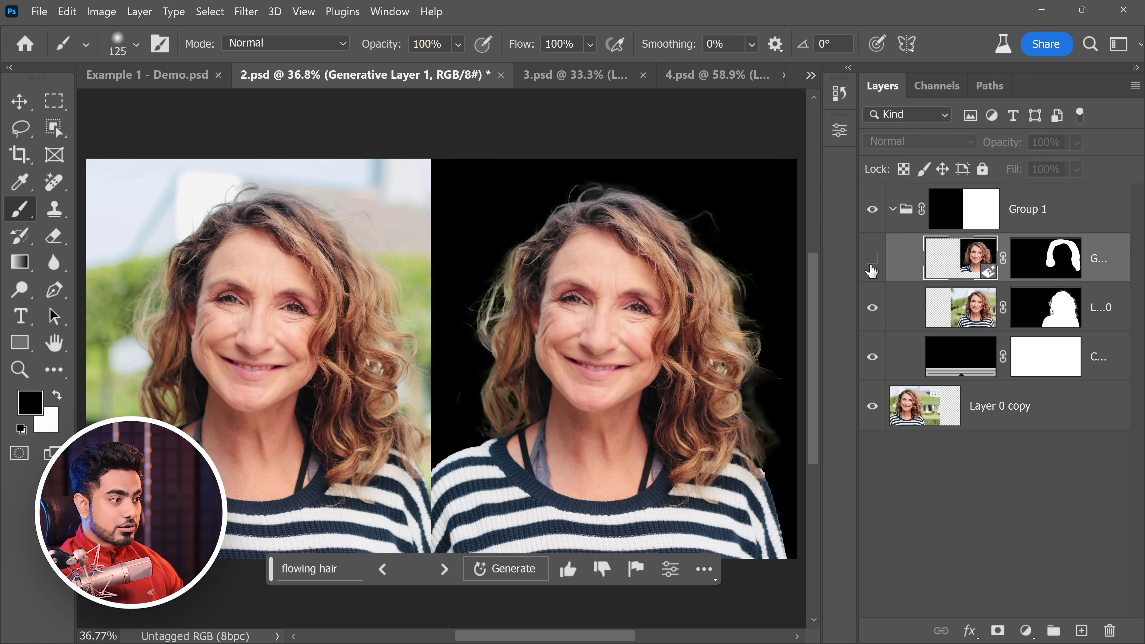
scroll(734, 296, "up", 5)
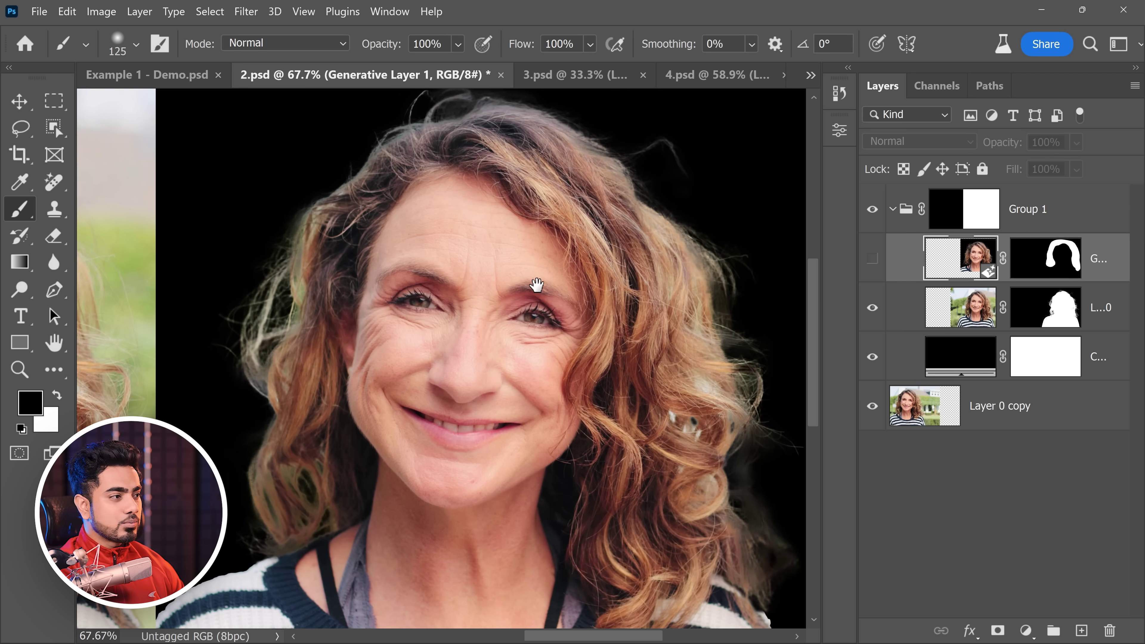
left_click_drag(734, 334, 698, 362)
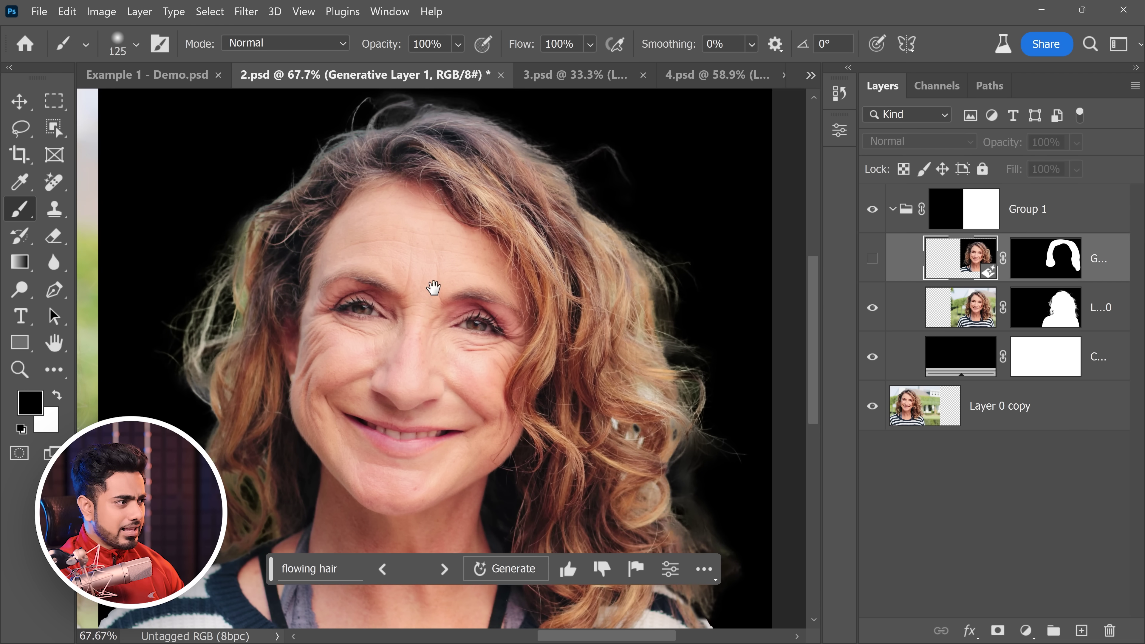
left_click(872, 260)
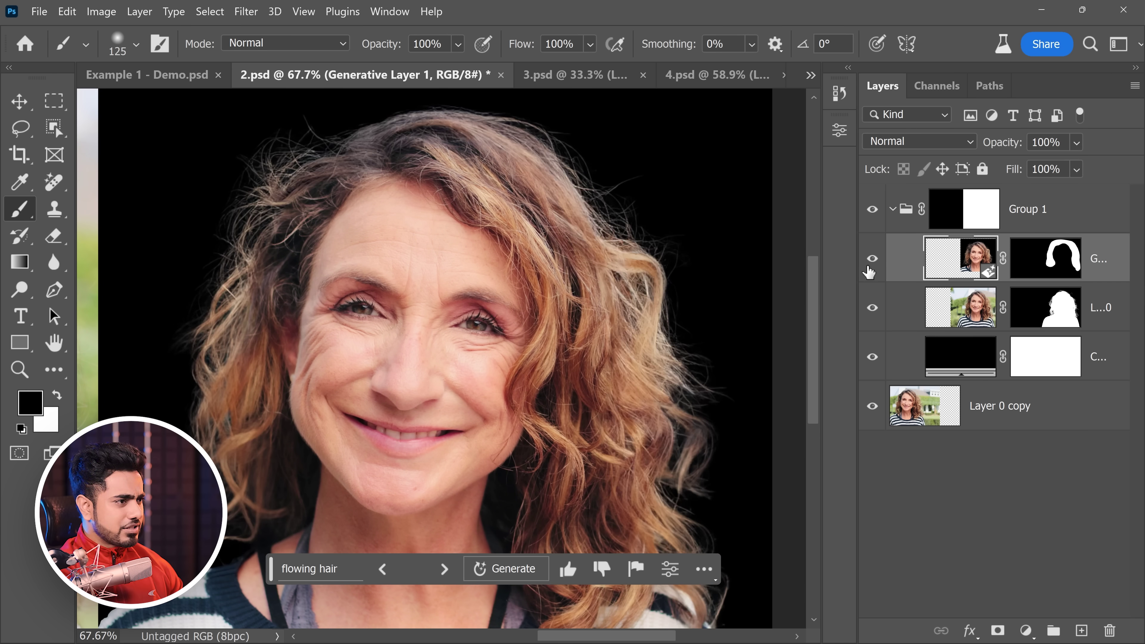
Zoom in and out on the generated hair, then restore the rest of the image around it
scroll(299, 276, "up", 6)
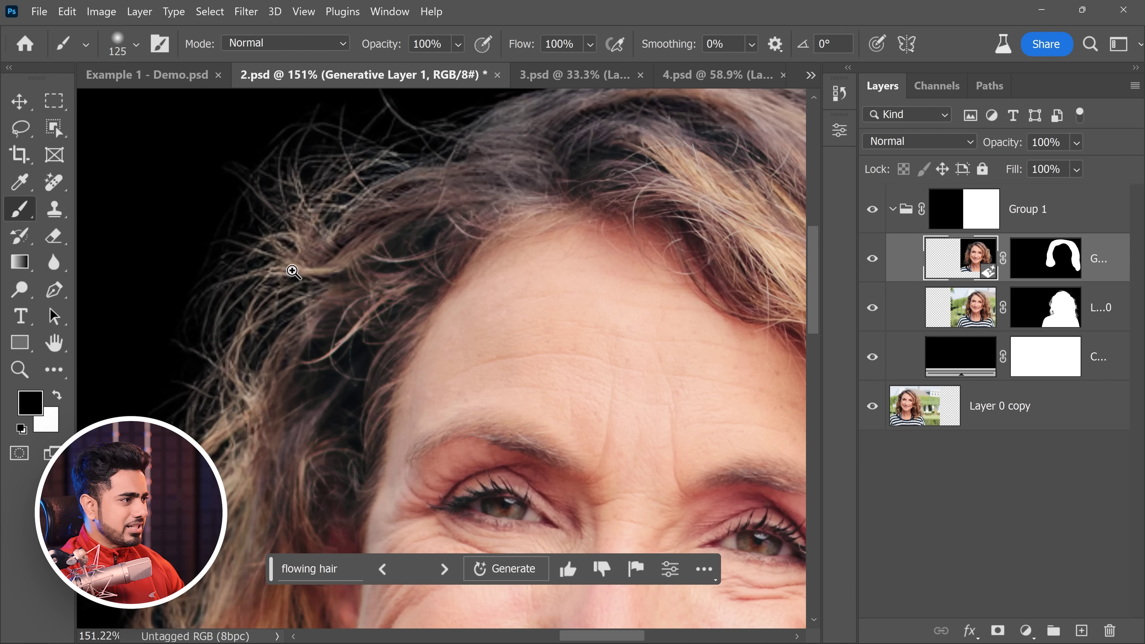
scroll(294, 252, "up", 4)
scroll(378, 268, "down", 8)
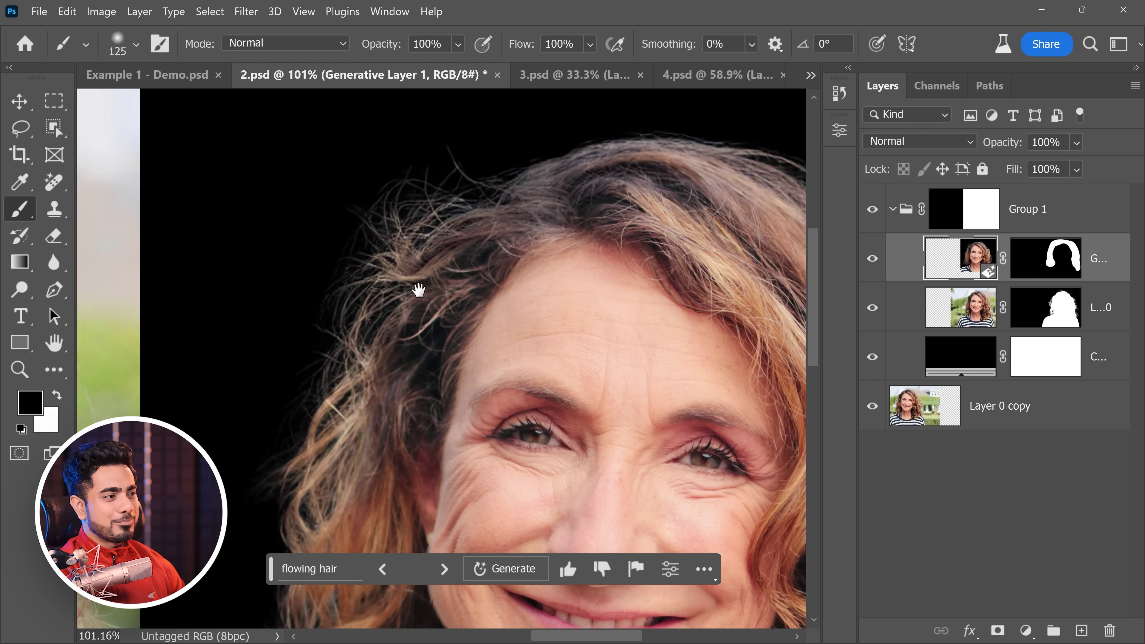
scroll(406, 280, "down", 2)
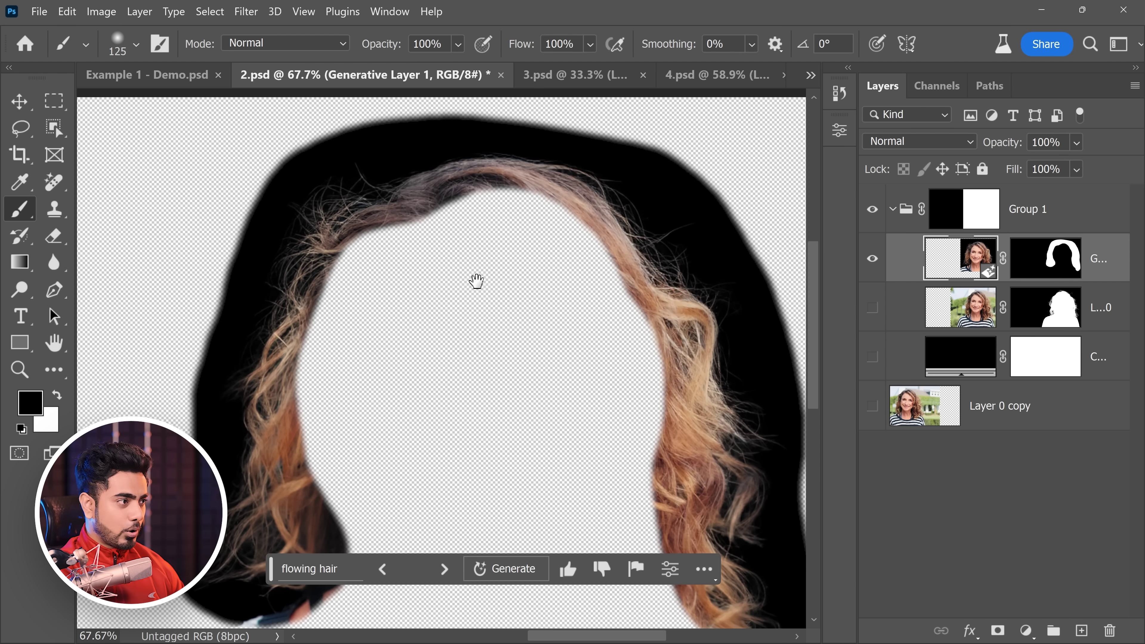
left_click(873, 260, "alt")
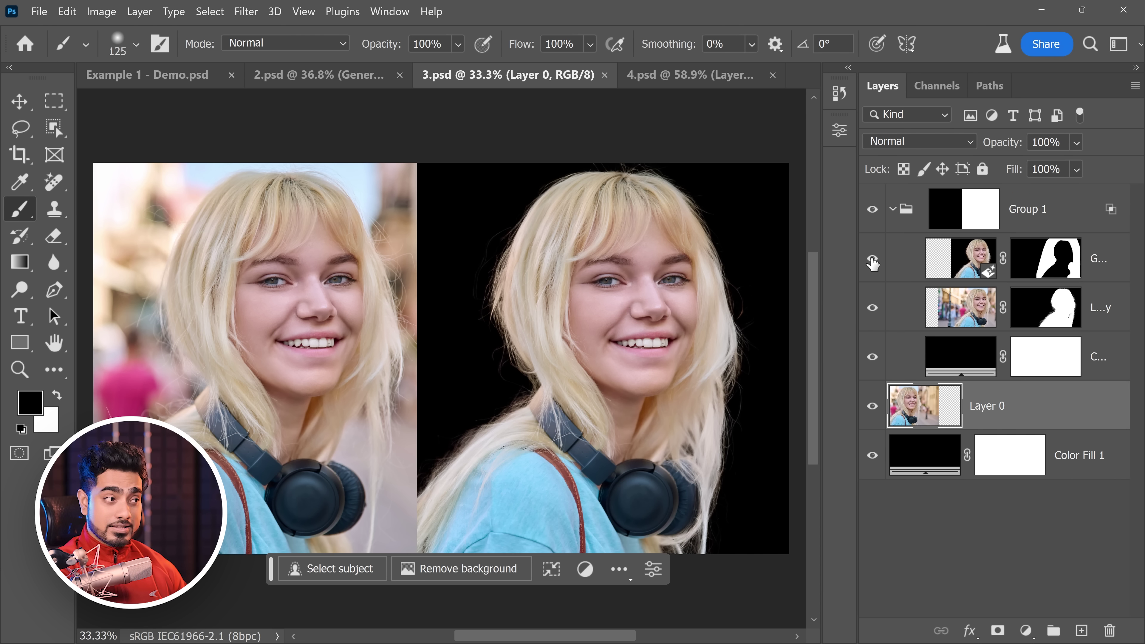
left_click(873, 259)
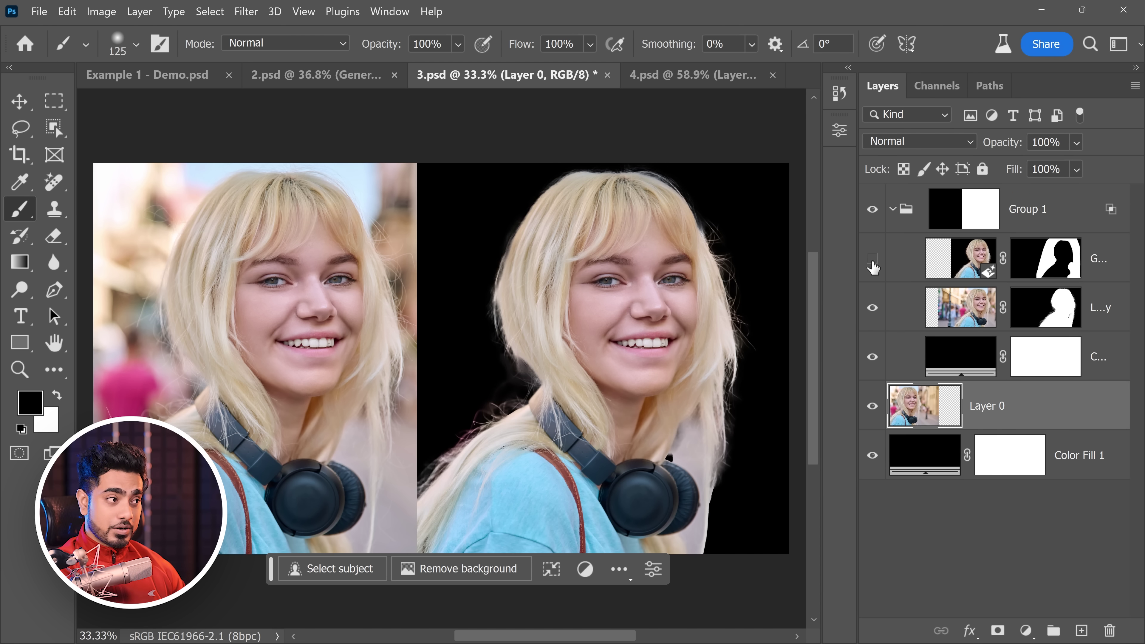
left_click_drag(750, 317, 670, 344)
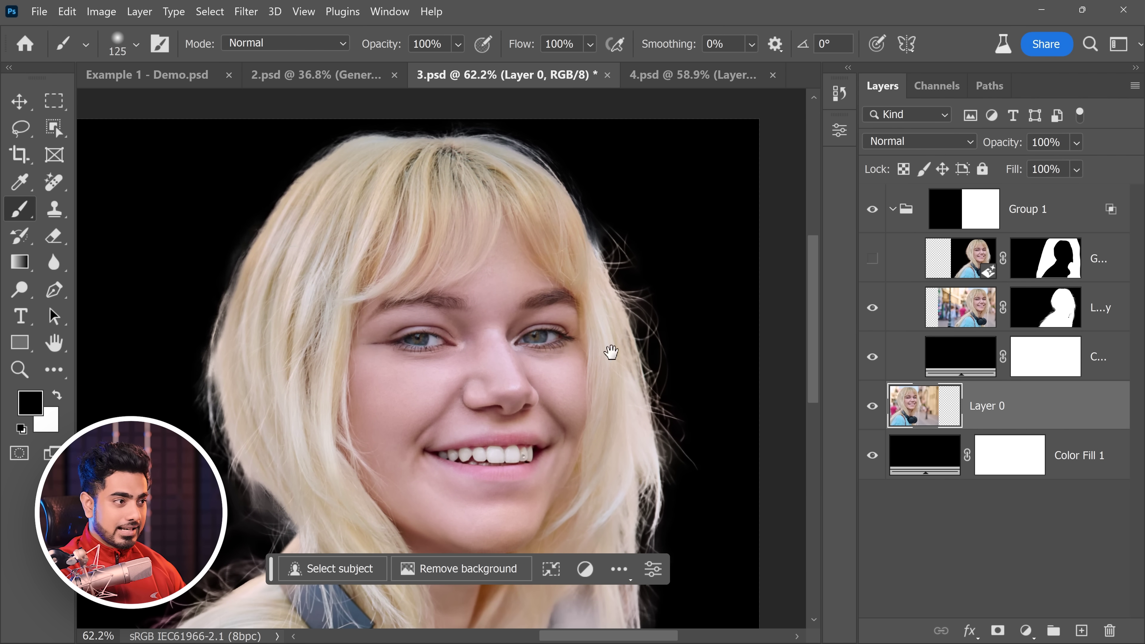
left_click(872, 261)
left_click_drag(491, 327, 573, 288)
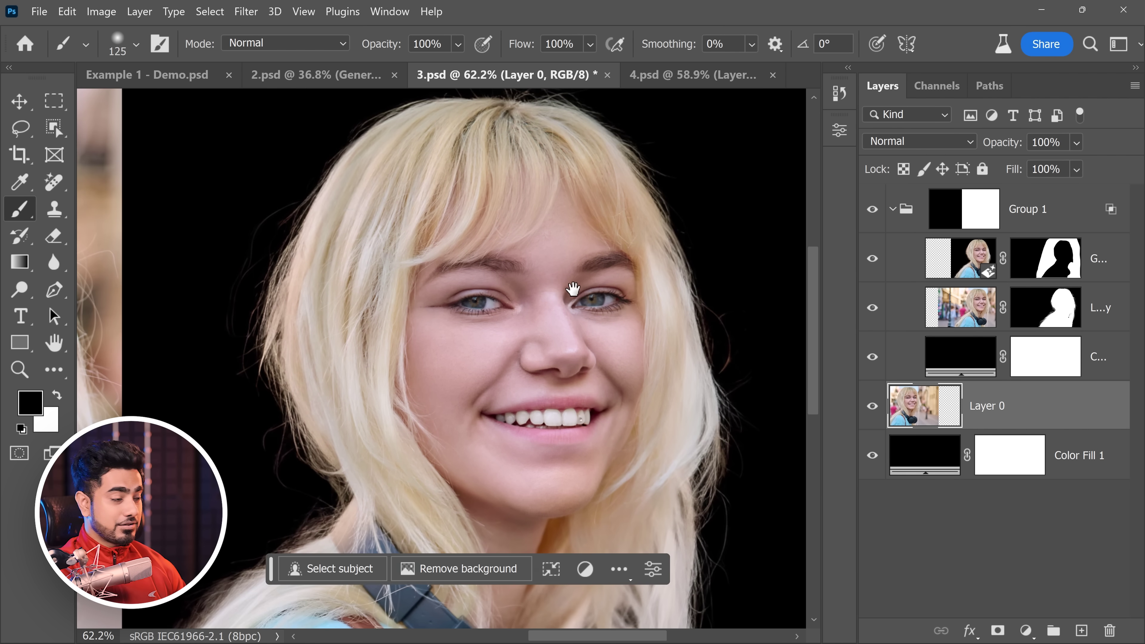